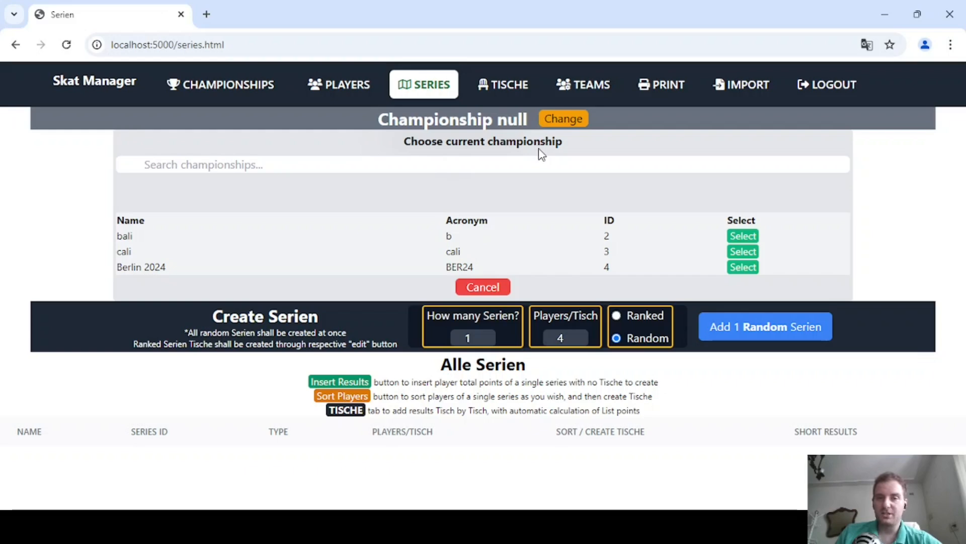
Select Berlin 2024 as the current championship, and view the player and championship lists before returning to the series page.
click(743, 267)
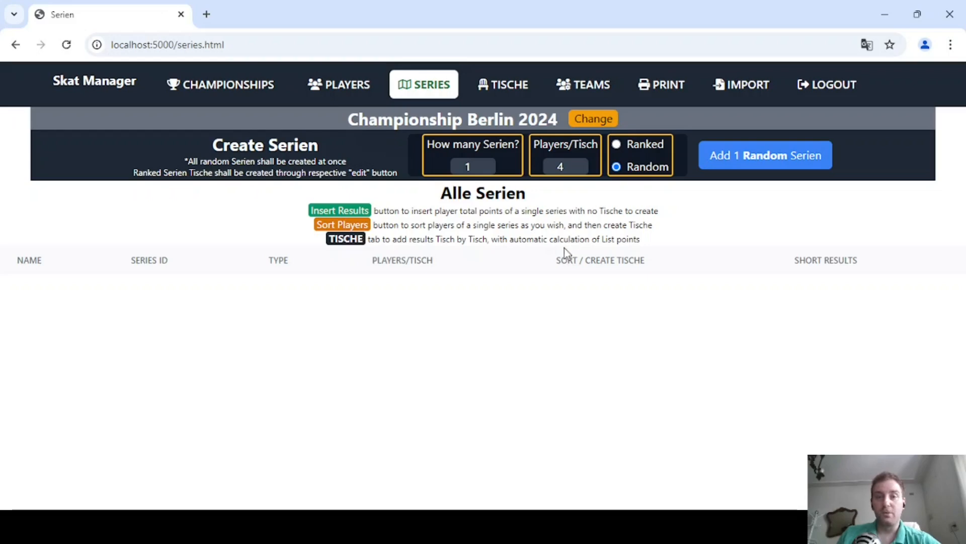
click(333, 85)
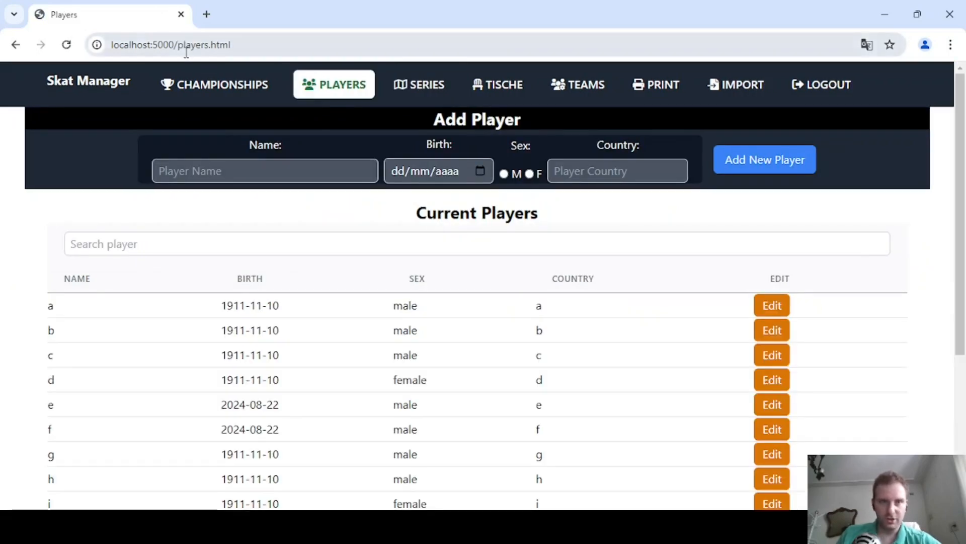
click(213, 83)
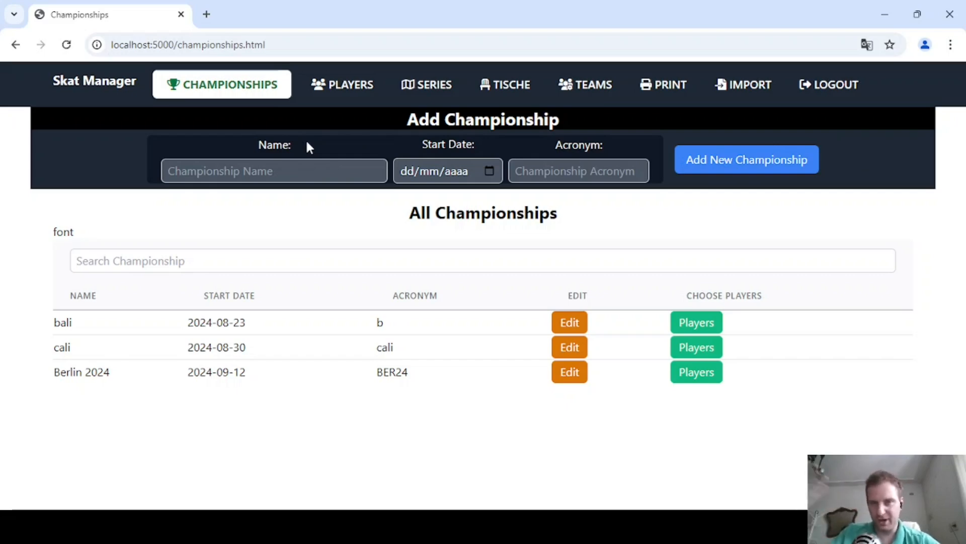
click(421, 83)
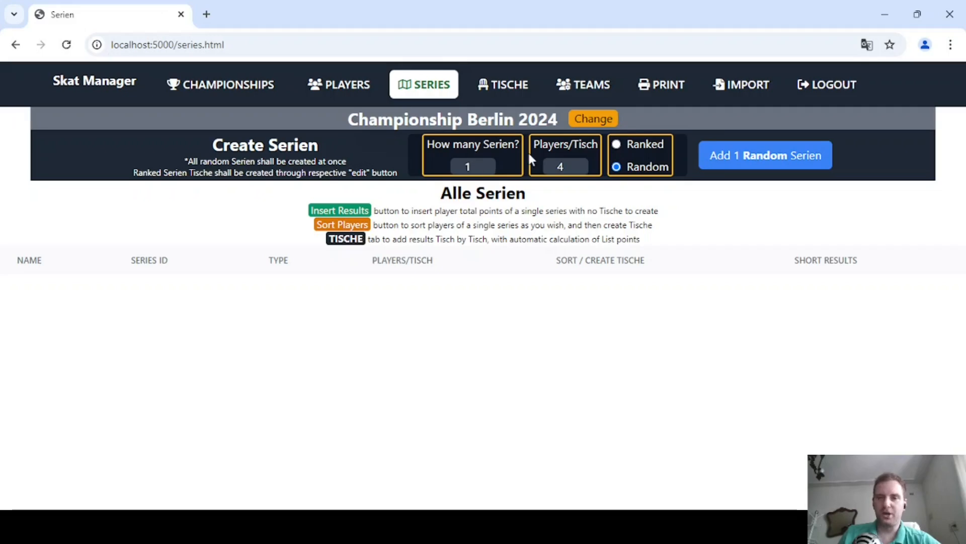
click(616, 144)
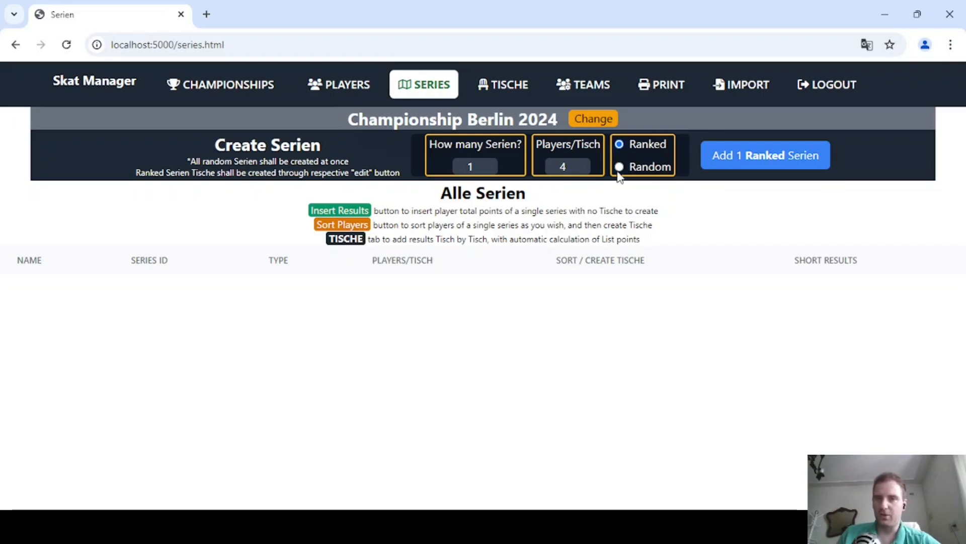
click(617, 168)
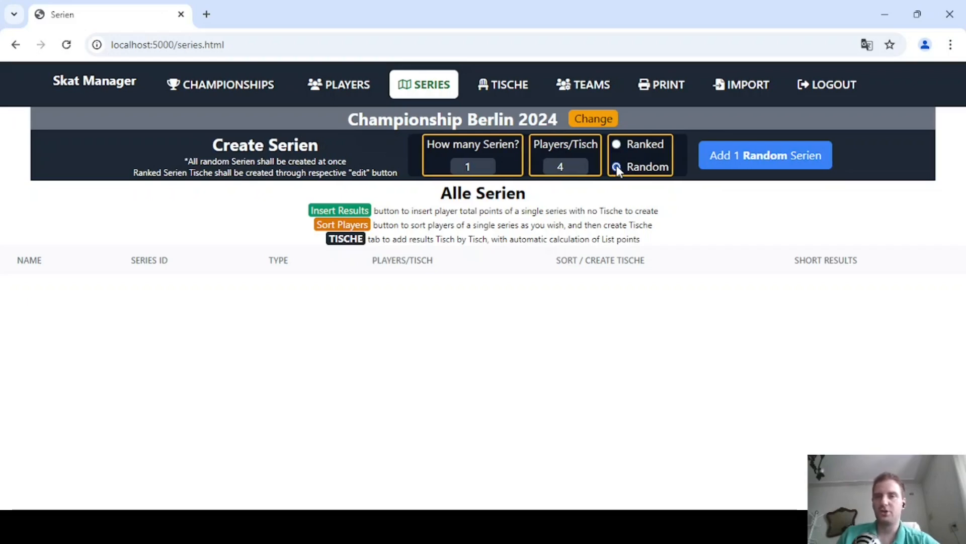
mouse_move(578, 164)
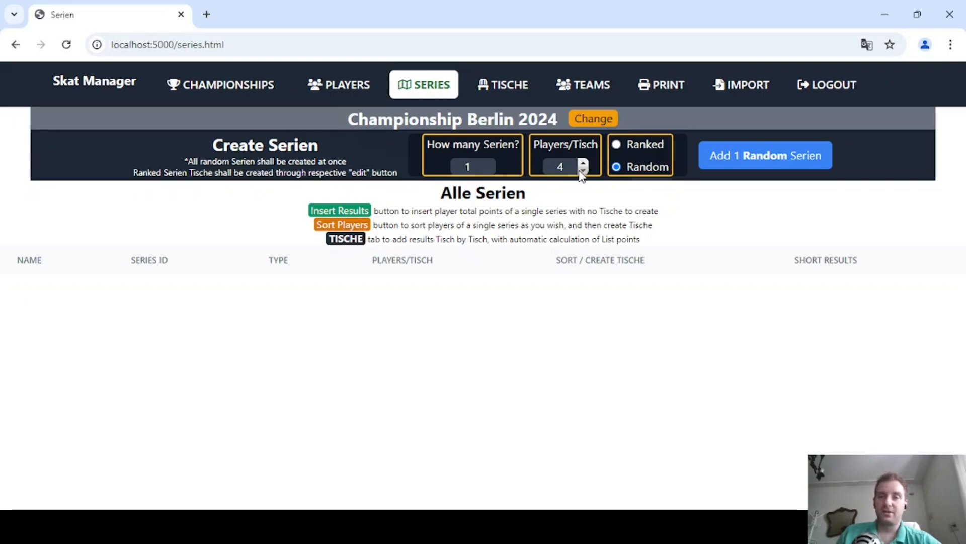
click(582, 170)
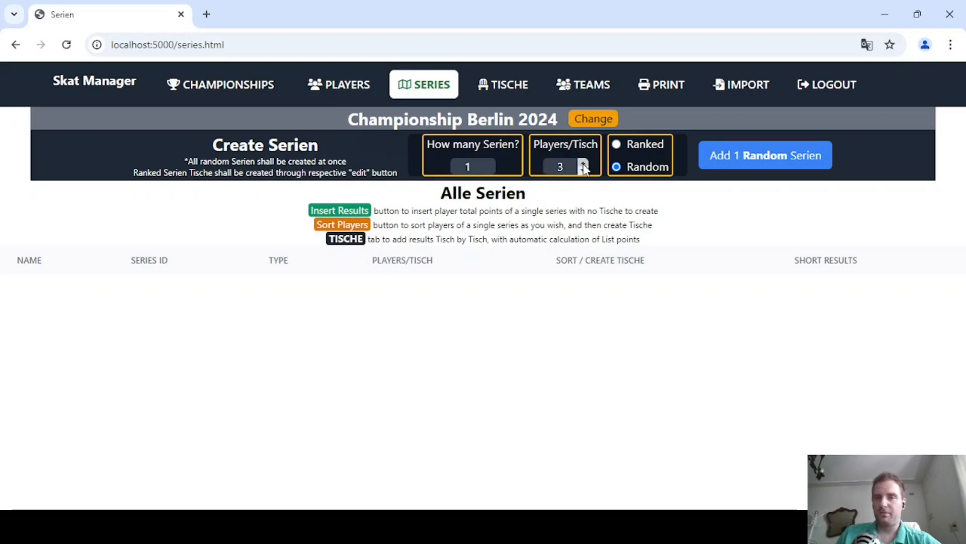
click(582, 163)
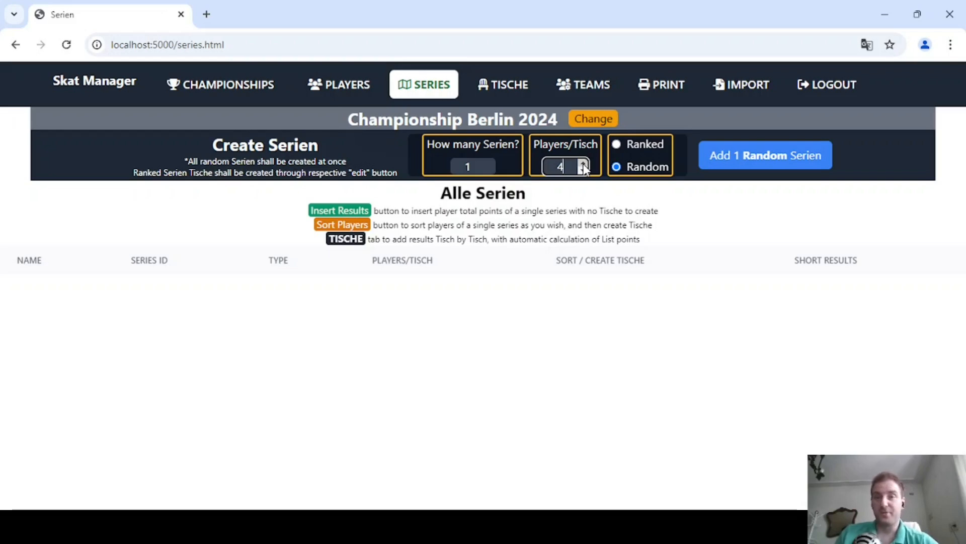
click(583, 171)
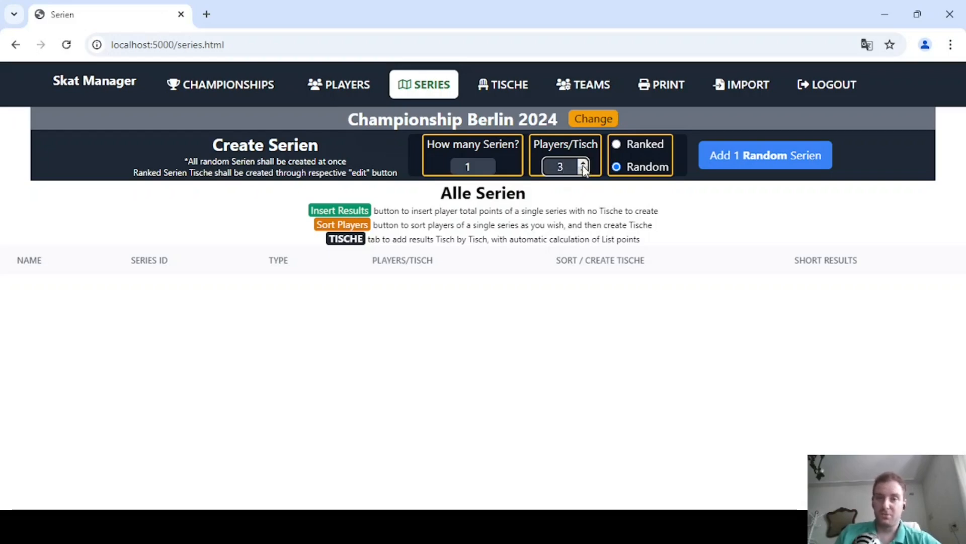
click(584, 164)
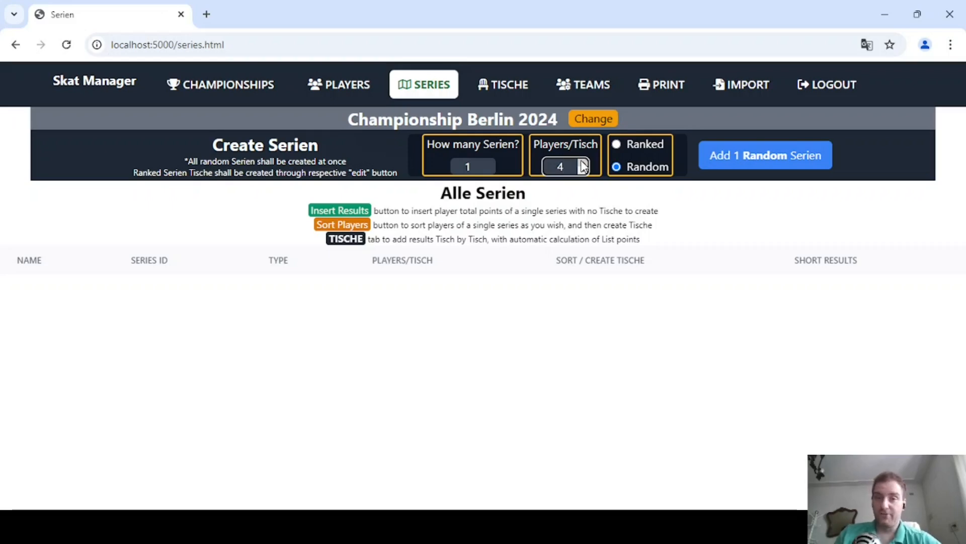
click(583, 171)
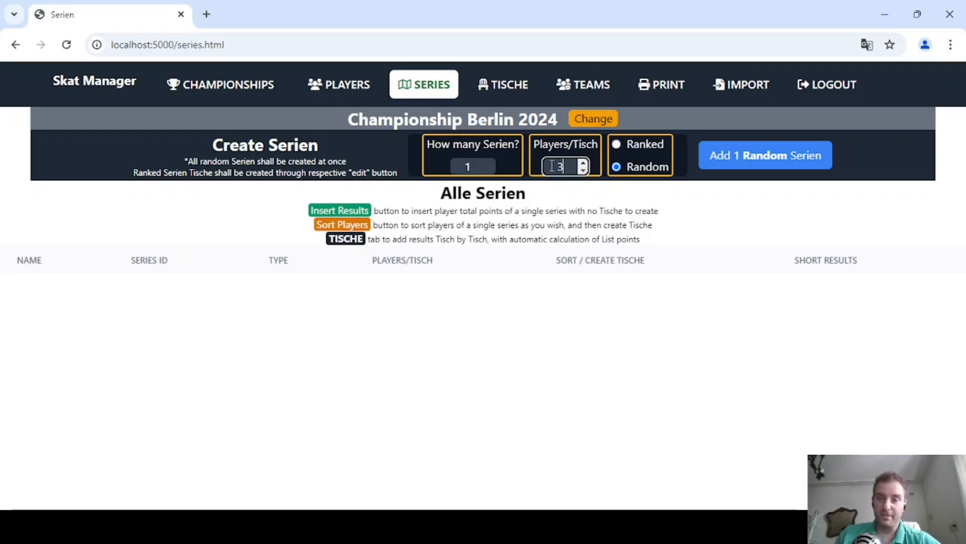
key(Up)
key(Down)
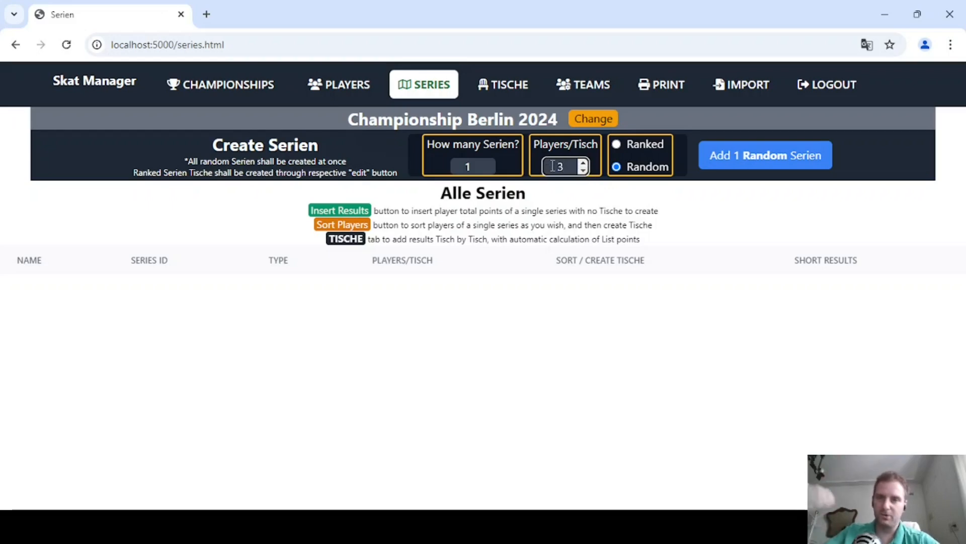
click(582, 163)
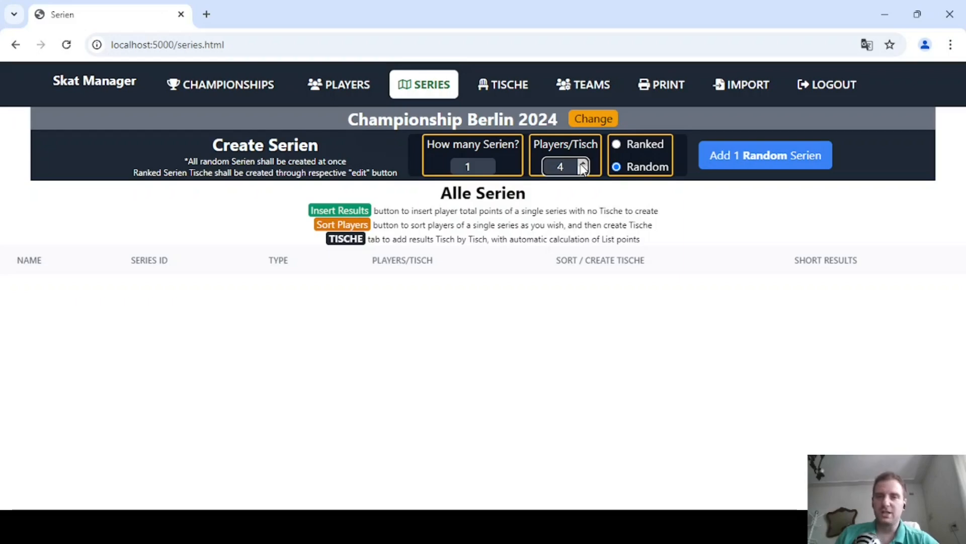
Add three Random Serien with 4 players per Tisch to the Berlin 2024 championship.
click(491, 163)
click(491, 162)
click(490, 171)
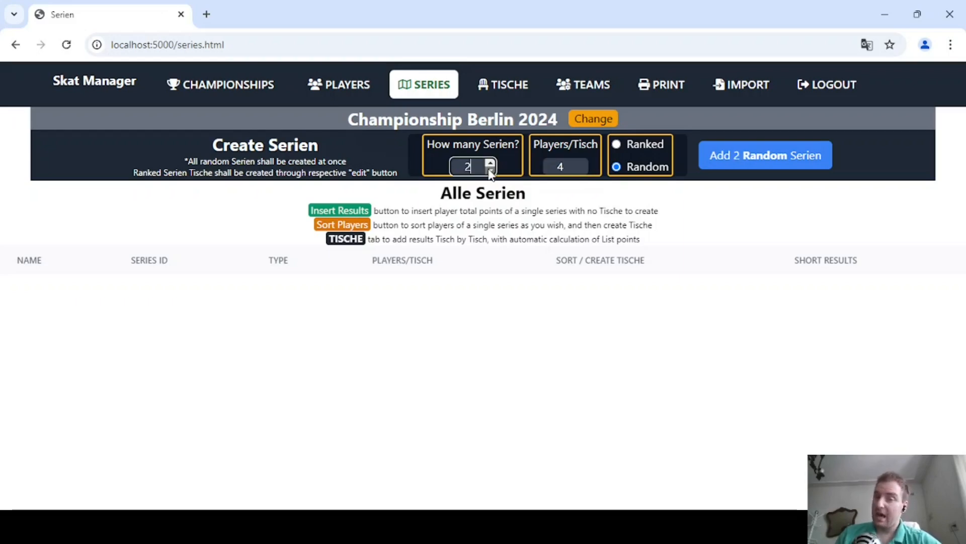
click(490, 169)
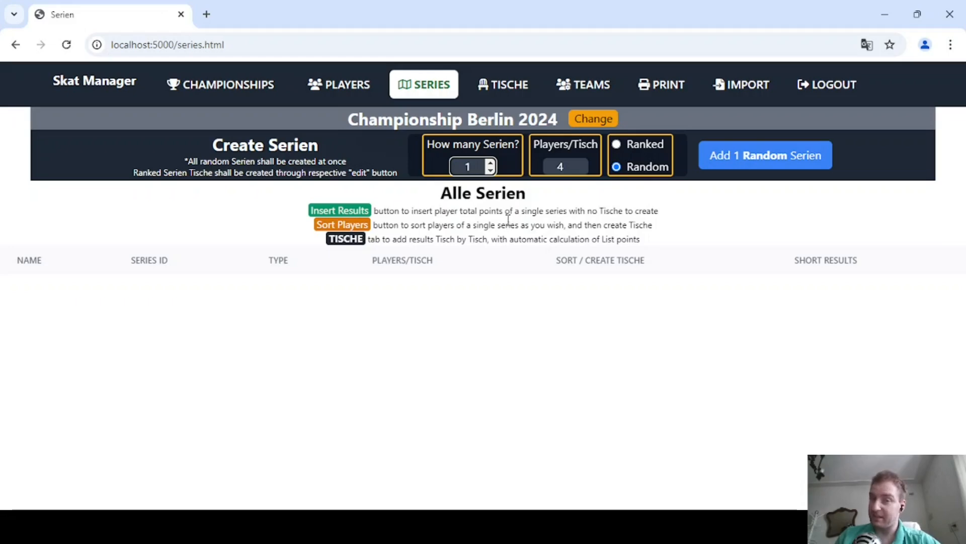
double_click(490, 163)
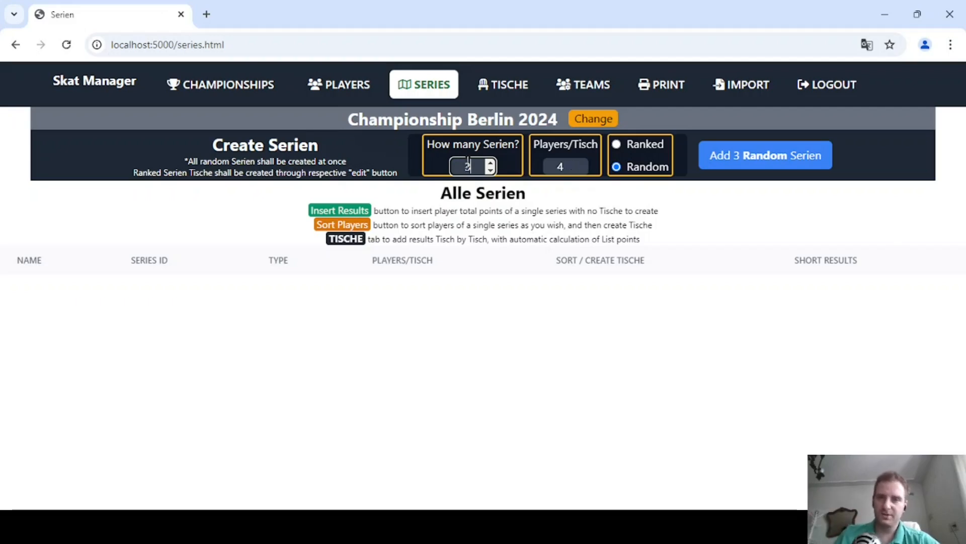
click(720, 169)
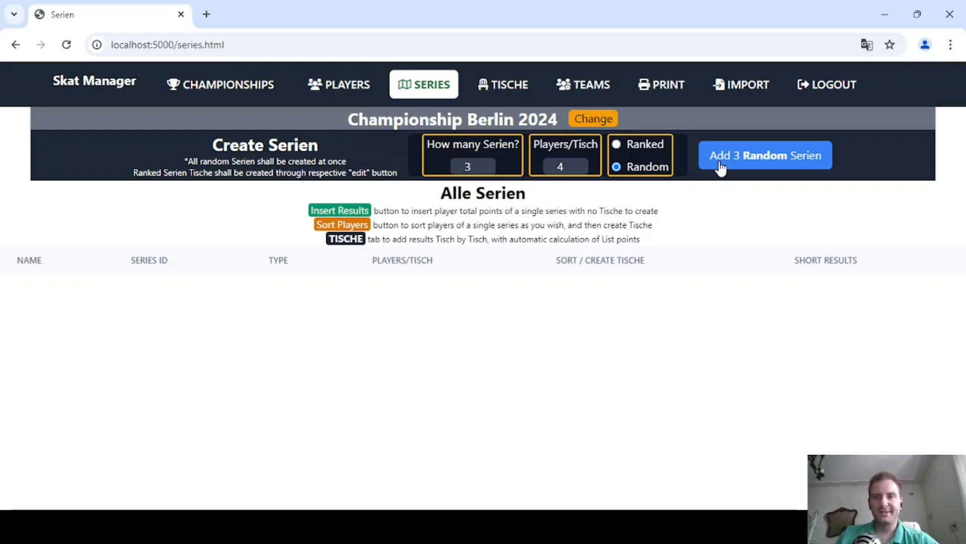
click(755, 155)
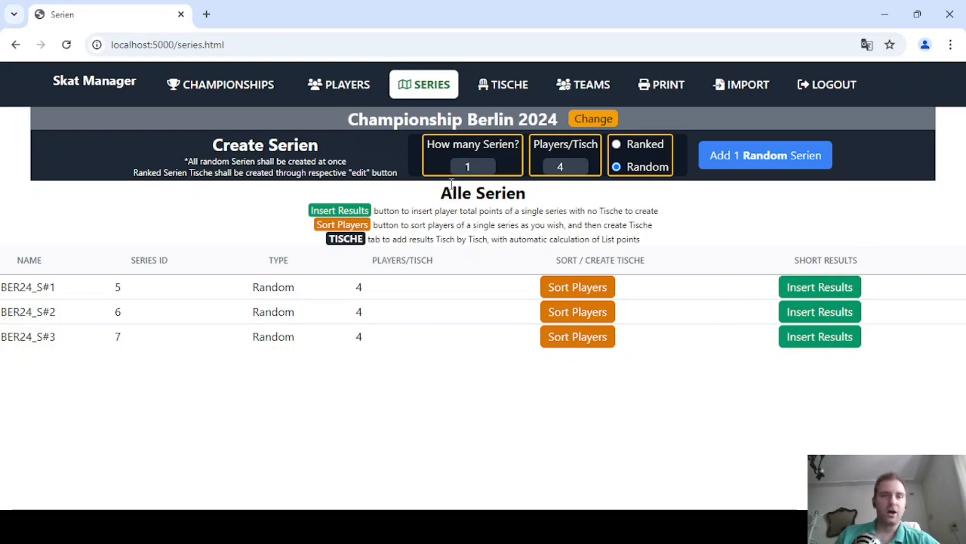
Add three Ranked Serien with 4 players per Tisch to the same championship.
click(615, 144)
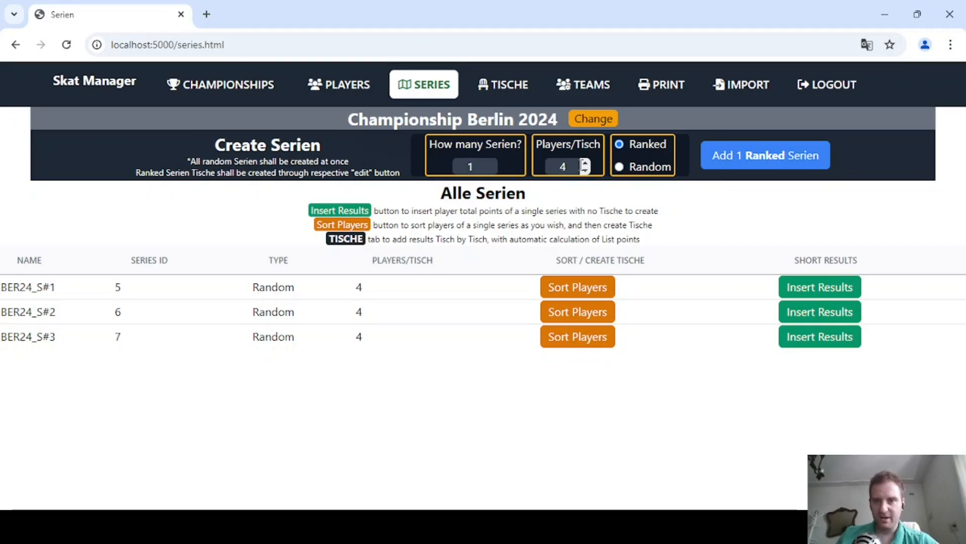
click(491, 163)
click(492, 163)
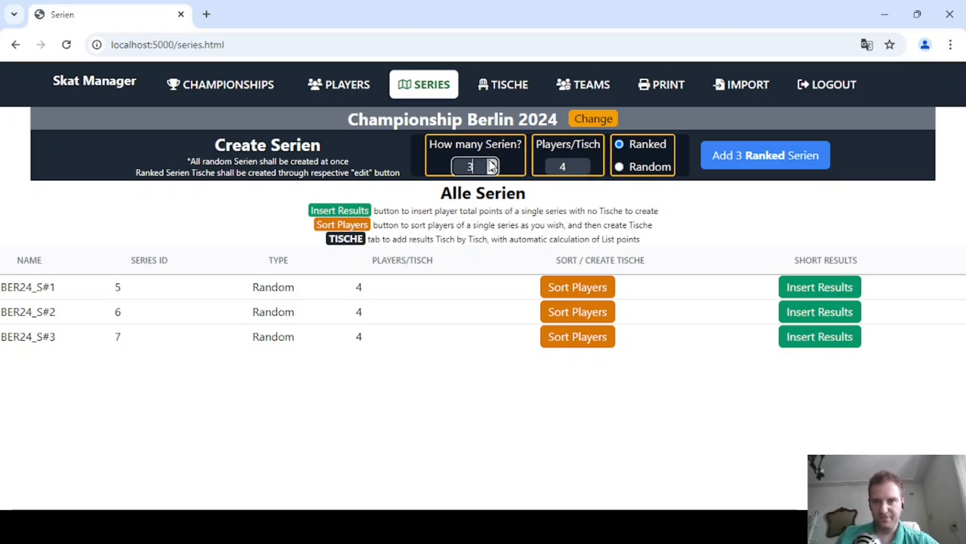
click(750, 159)
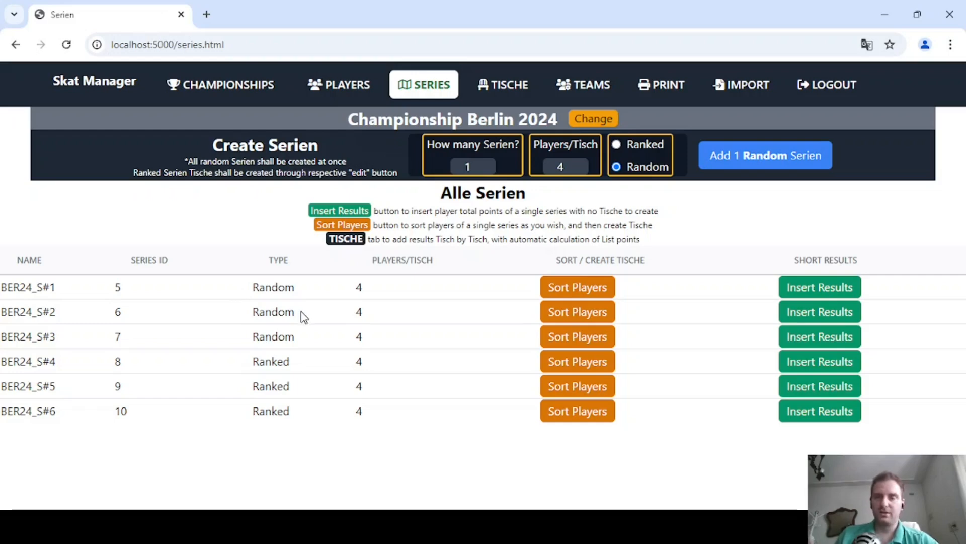
Enter results for Serie BER24_S#1: 777 points for player a, 8888 for b, 999 for c and 55 for d, and return to the series list.
click(524, 84)
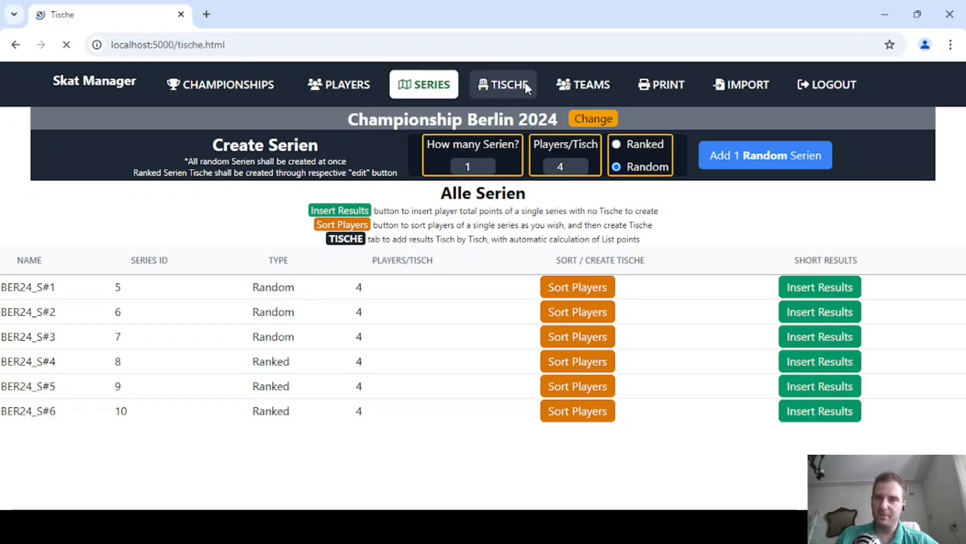
click(421, 85)
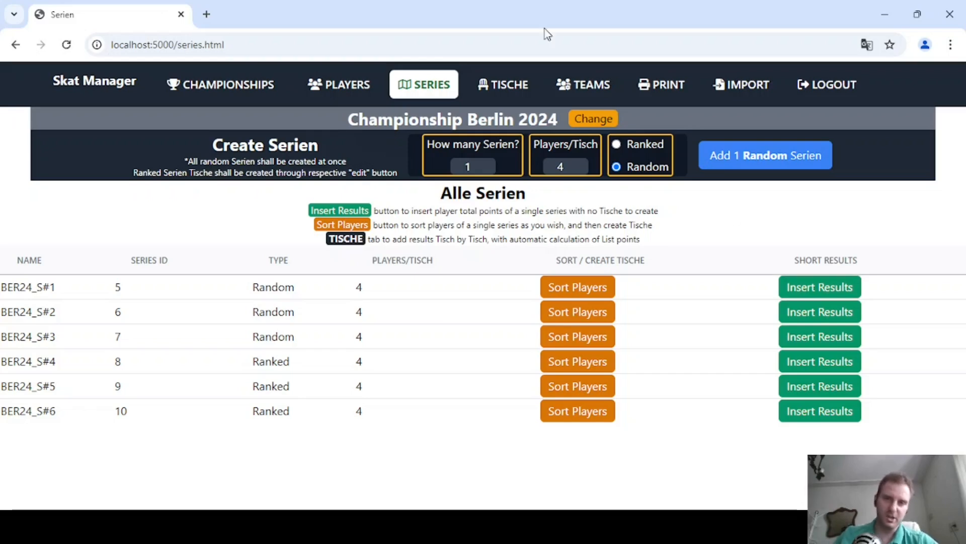
click(822, 295)
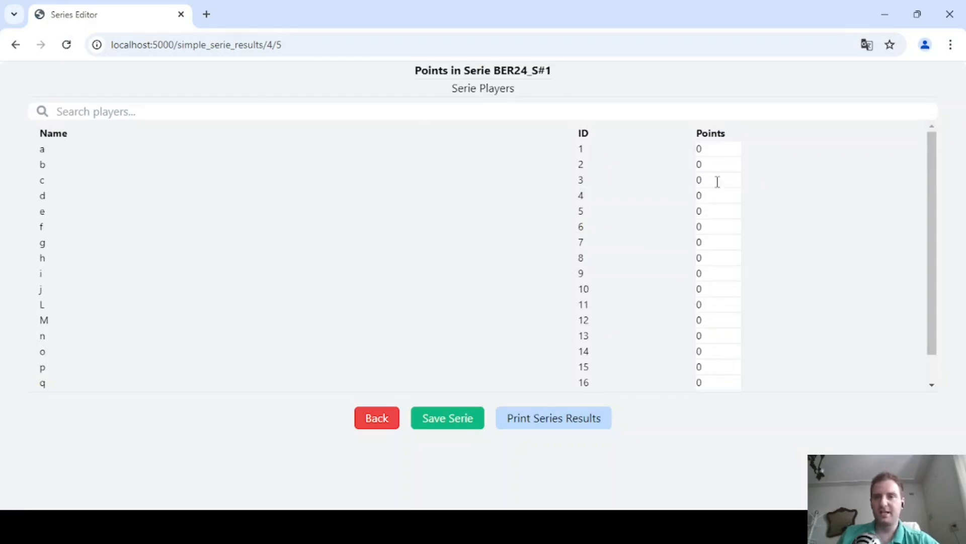
click(706, 145)
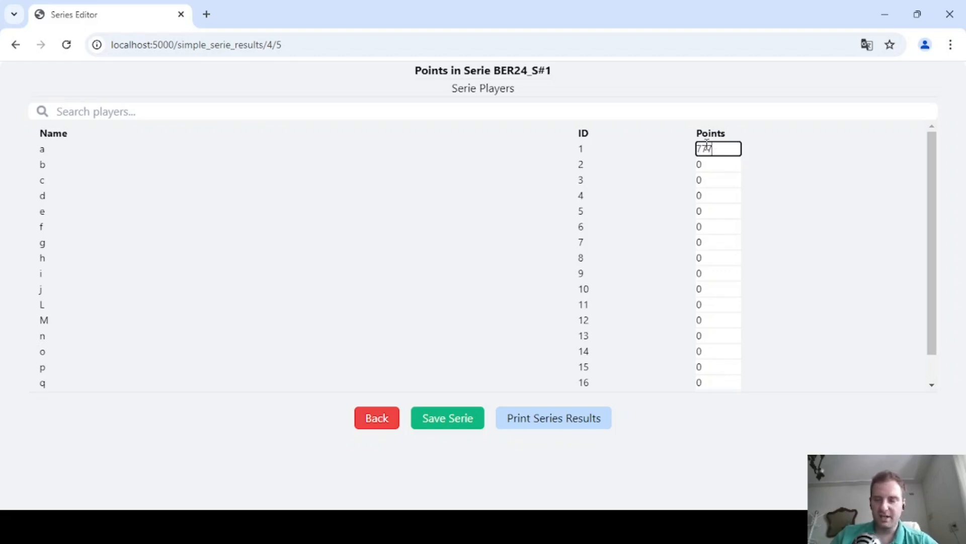
key(Tab)
text(8888)
key(Tab)
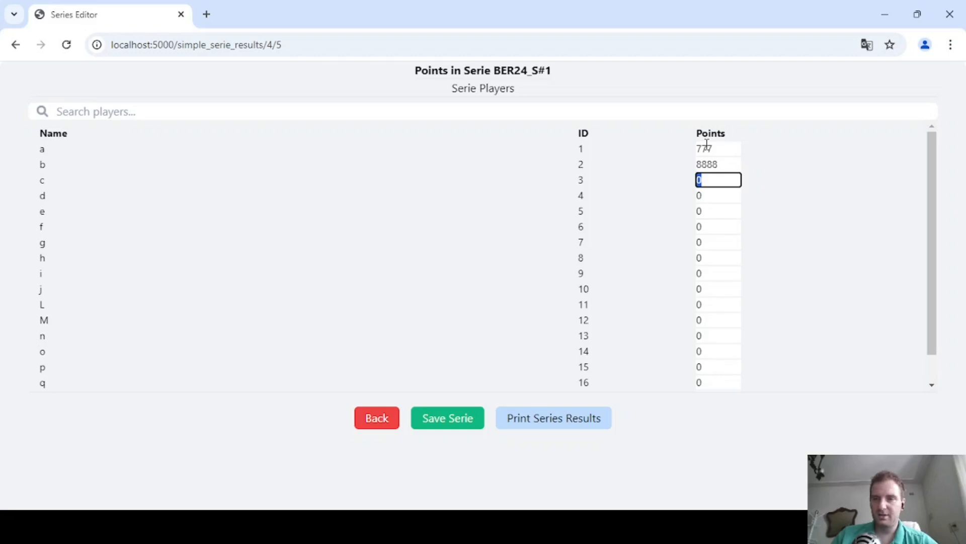
text(999)
key(Tab)
text(55)
key(Tab)
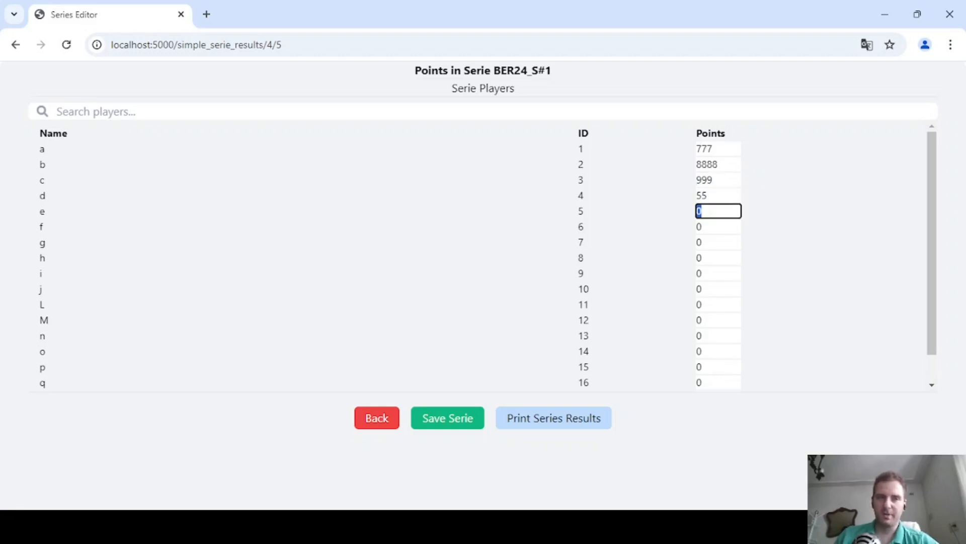
click(66, 45)
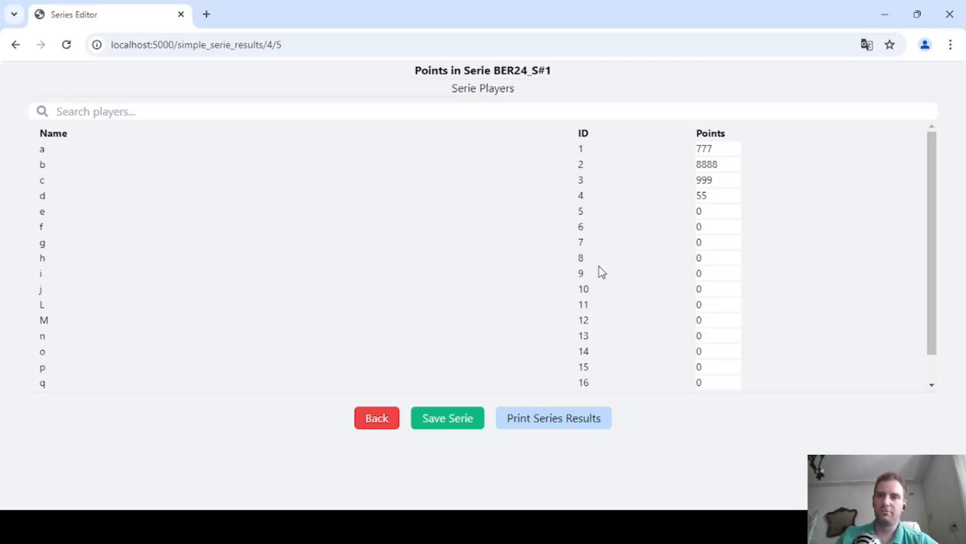
click(378, 417)
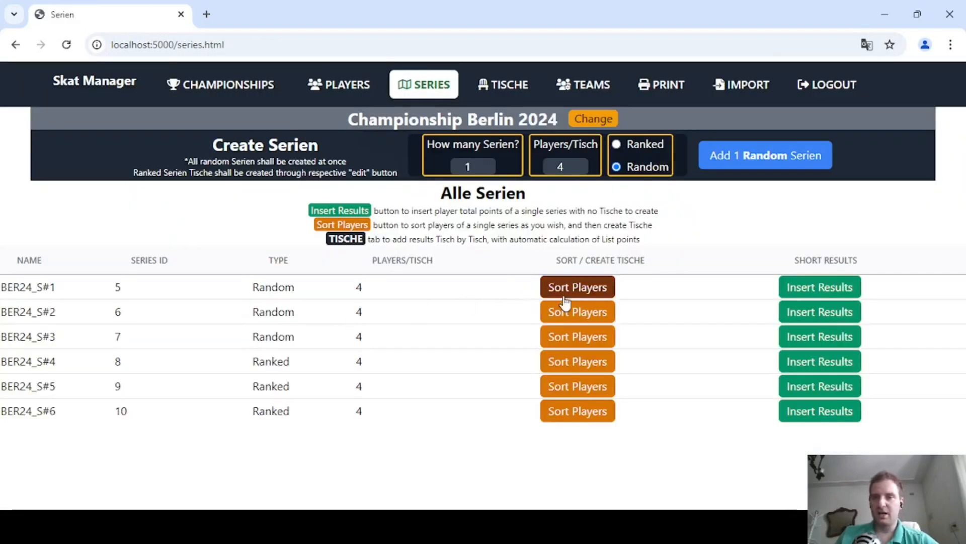
Enter results for Serie BER24_S#2: 222 points for player a, 333 for b and 333 for c, and return to the series list.
click(793, 312)
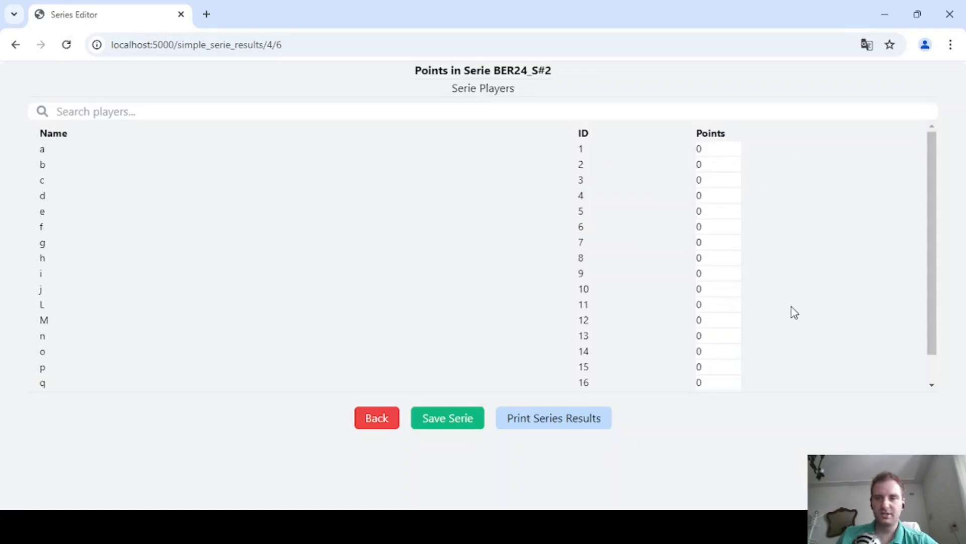
click(718, 147)
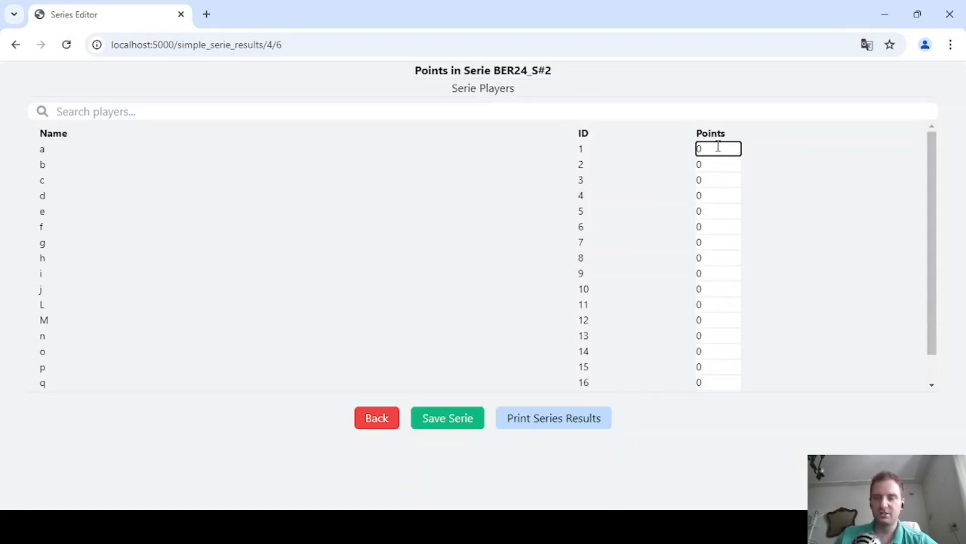
key(BackSpace)
text(222)
key(Tab)
text(333)
key(Tab)
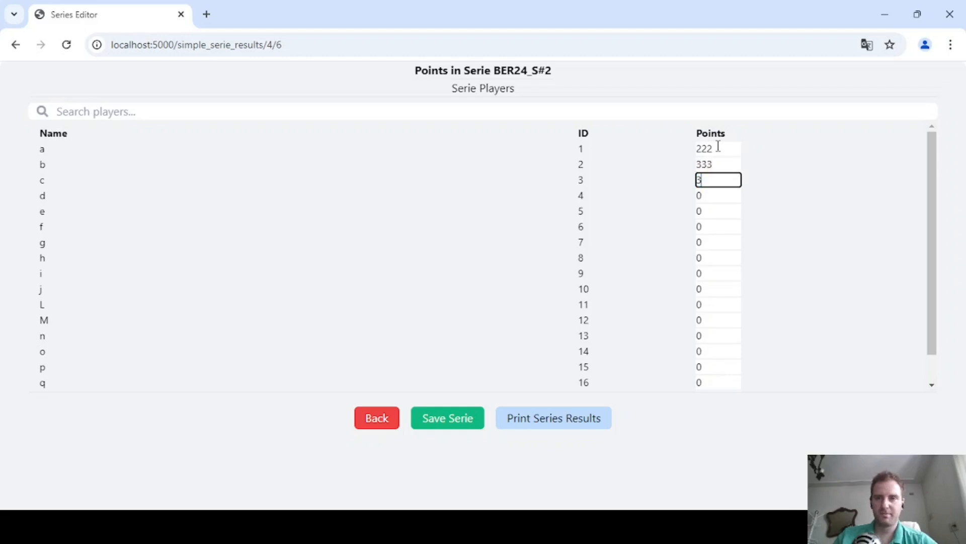
text(333)
click(375, 425)
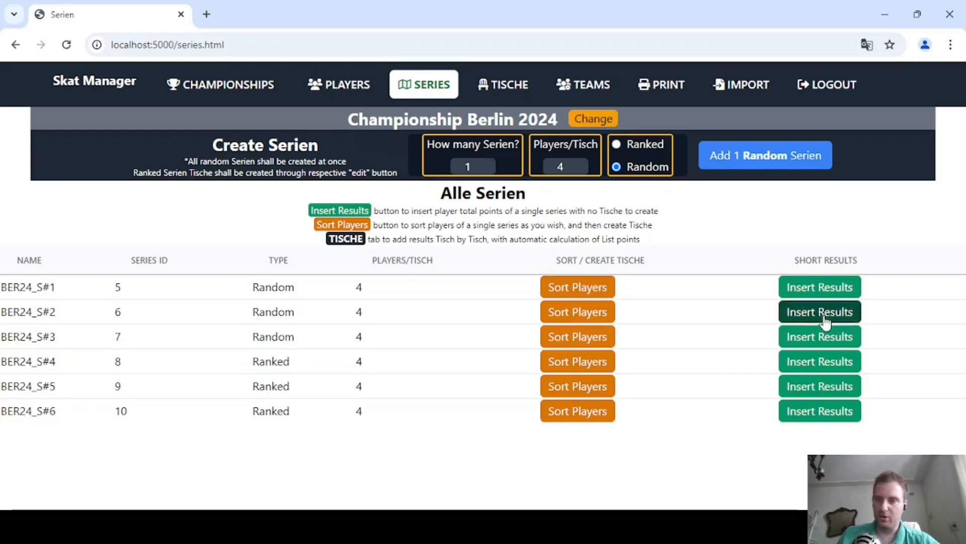
Open the player sorting for Serie BER24_S#3 and review the Tisch and group assigned to each player.
click(578, 337)
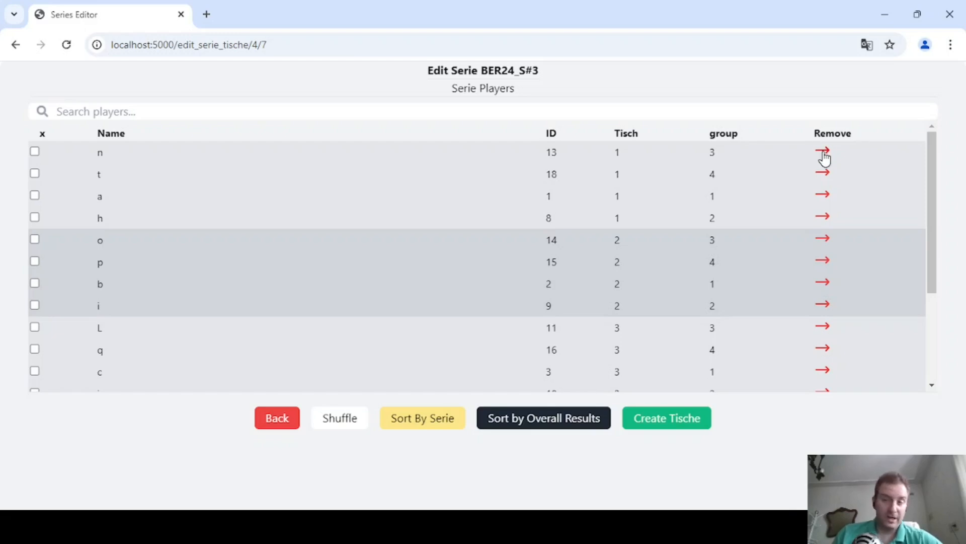
scroll(820, 222, down, 3)
scroll(819, 236, up, 3)
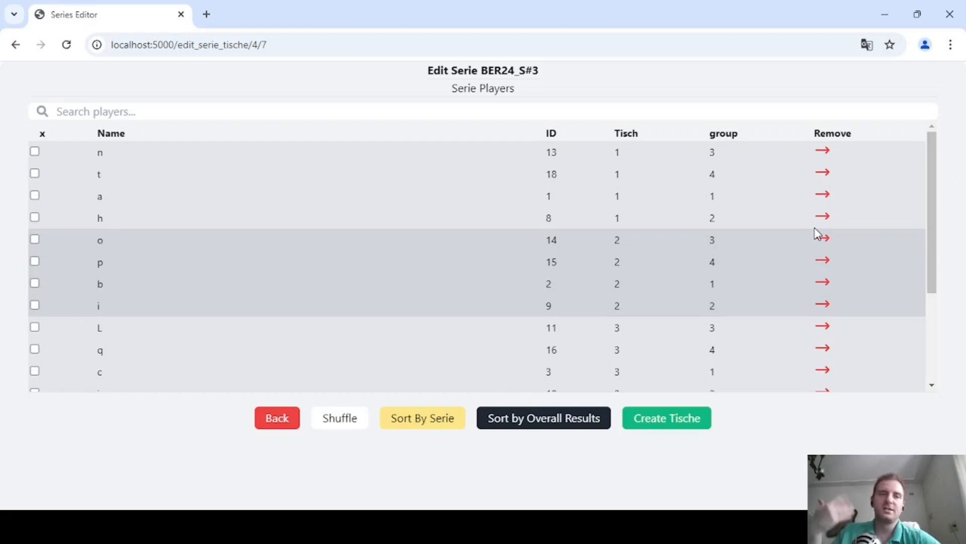
scroll(817, 233, down, 3)
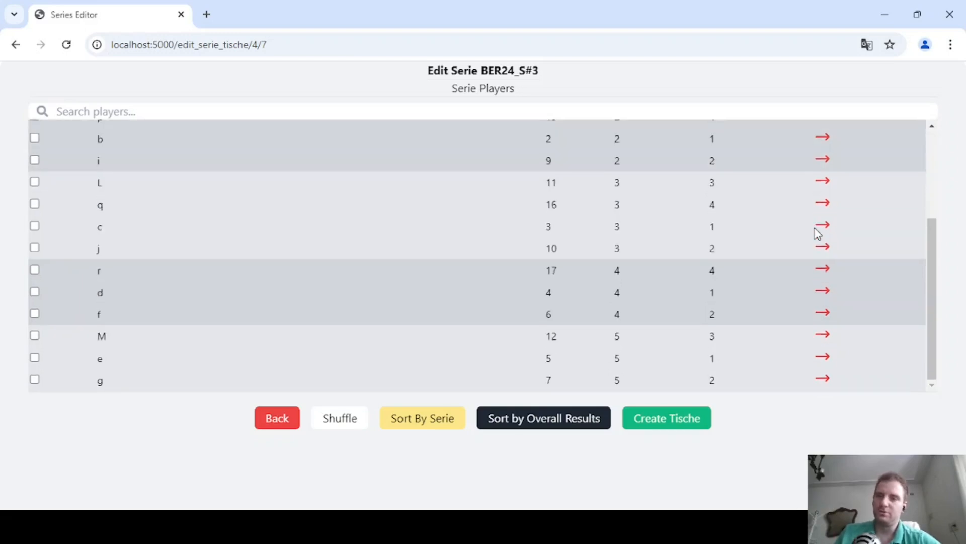
scroll(817, 233, up, 3)
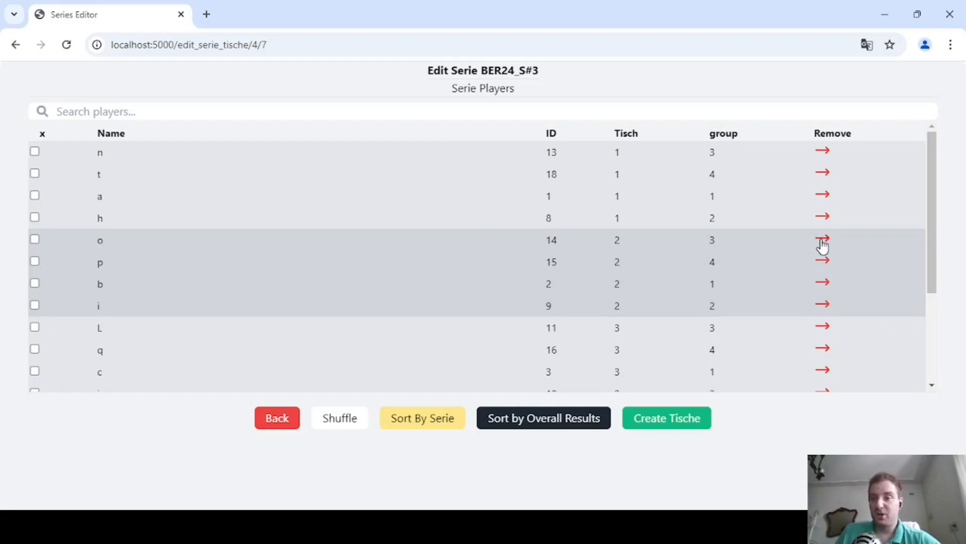
Remove players o, a and h from Serie BER24_S#3, and reload the page to discard the removals.
click(822, 240)
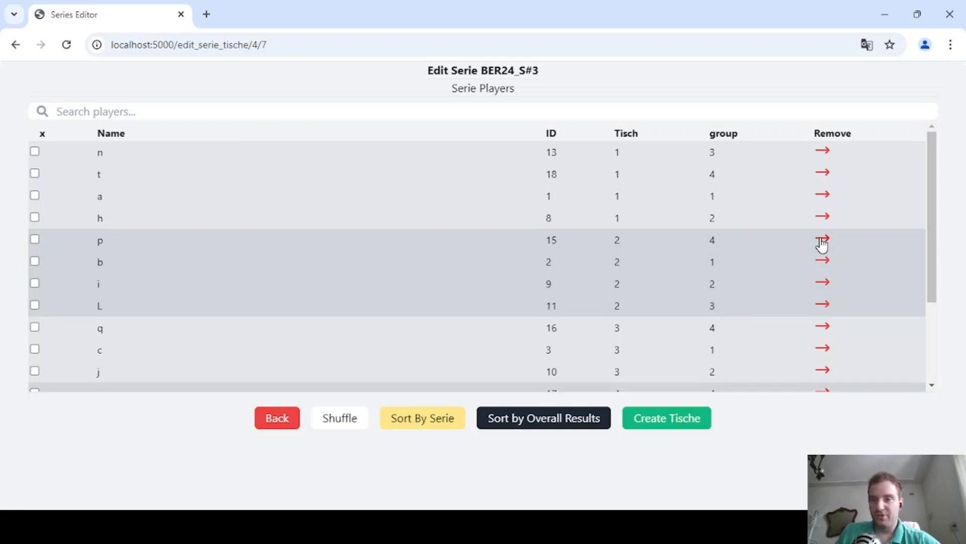
scroll(822, 244, down, 3)
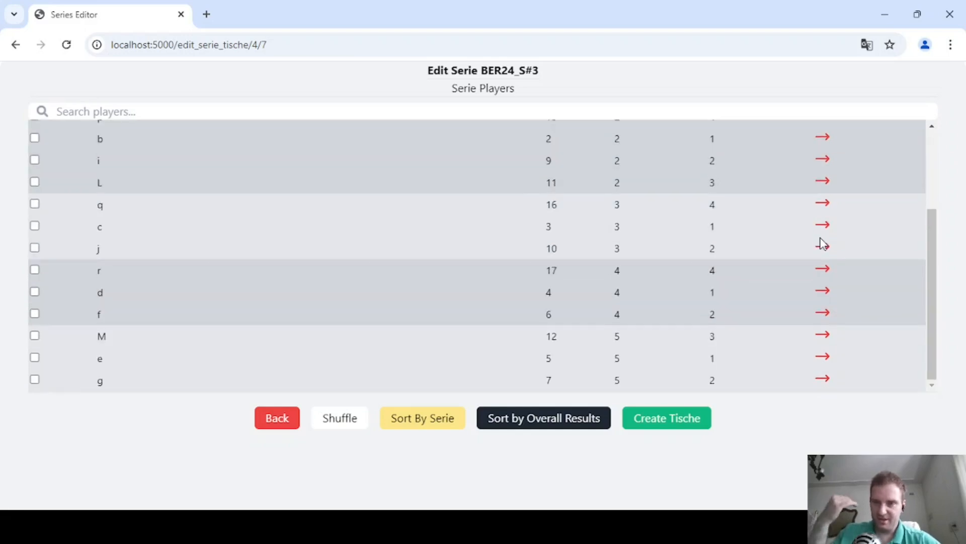
scroll(820, 206, up, 3)
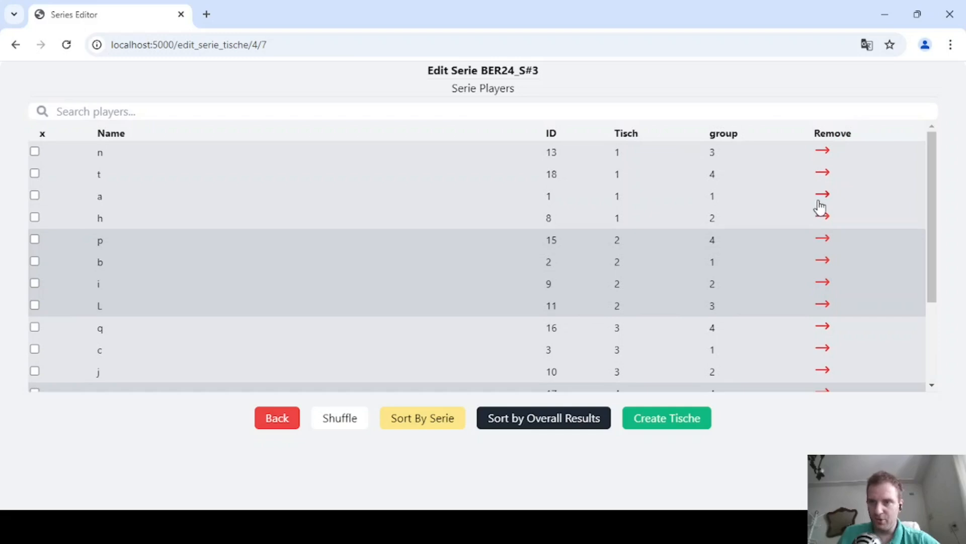
click(824, 196)
click(824, 197)
scroll(824, 197, down, 3)
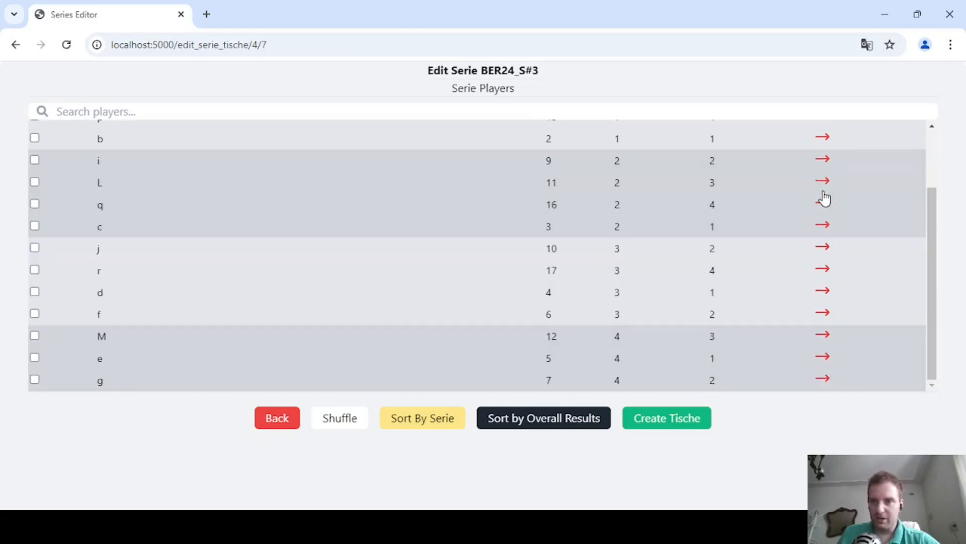
scroll(825, 197, up, 3)
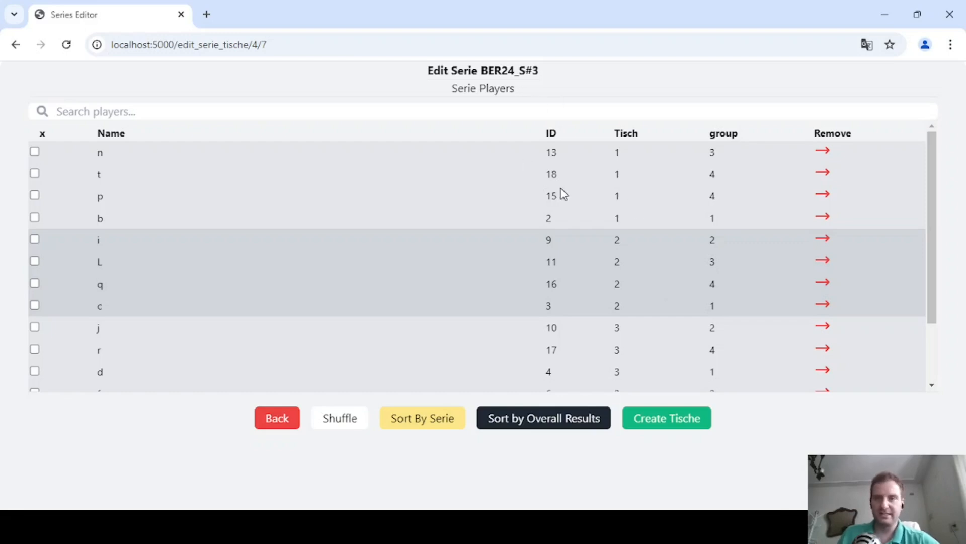
click(65, 44)
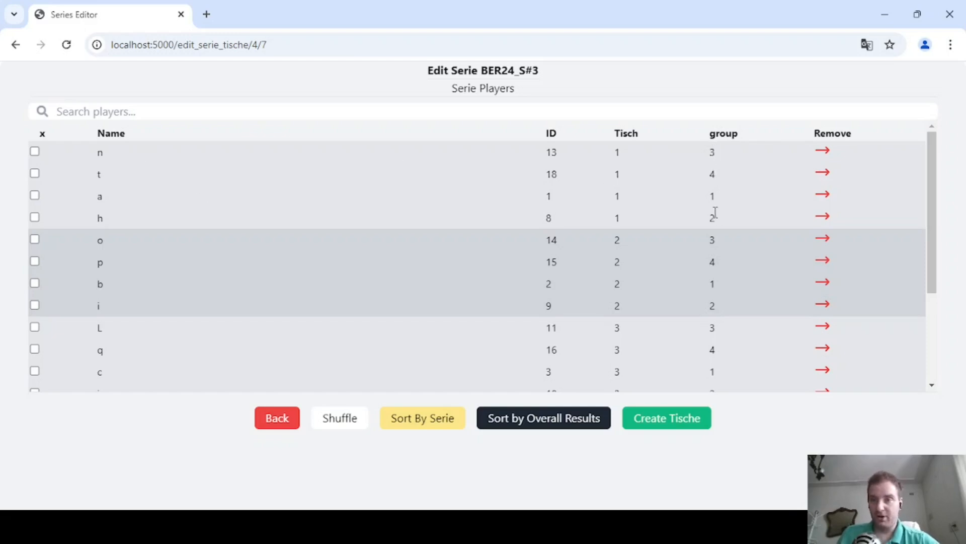
Check the Tisch and group distribution through to the end of the BER24_S#3 player list and return to the series list.
scroll(715, 307, down, 1)
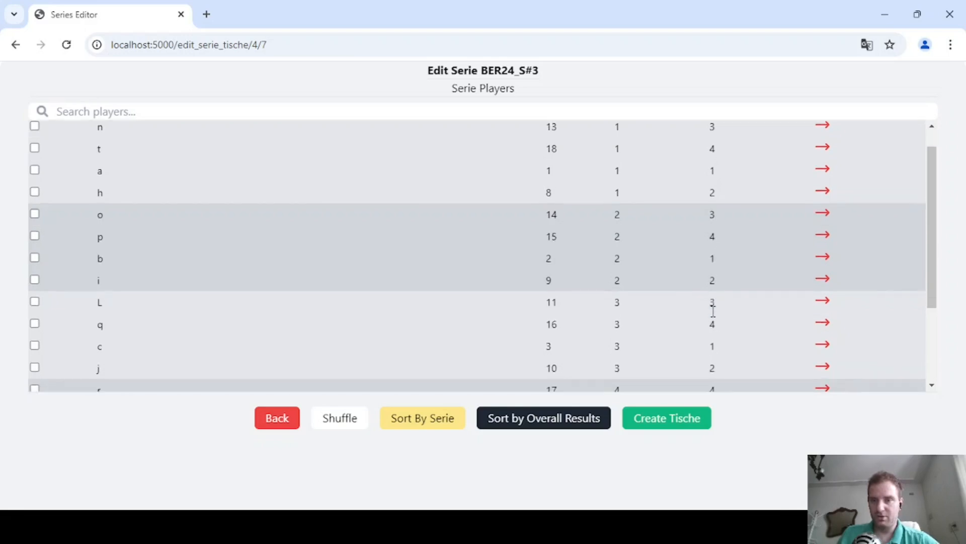
scroll(717, 342, down, 2)
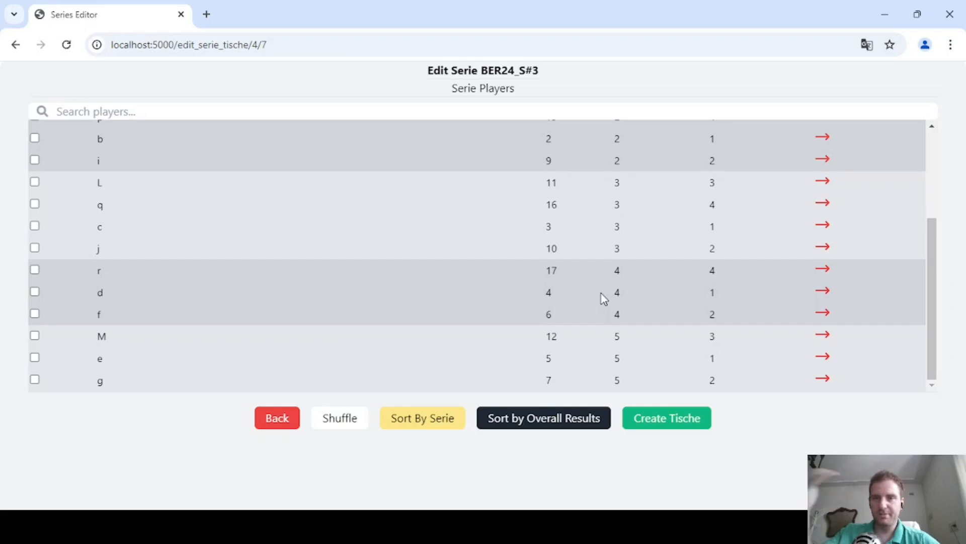
scroll(604, 298, up, 4)
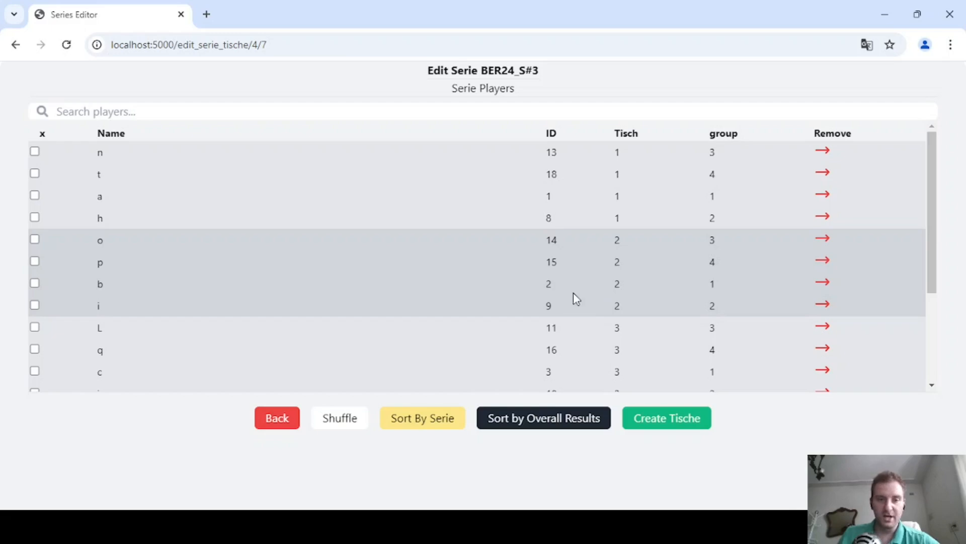
click(15, 44)
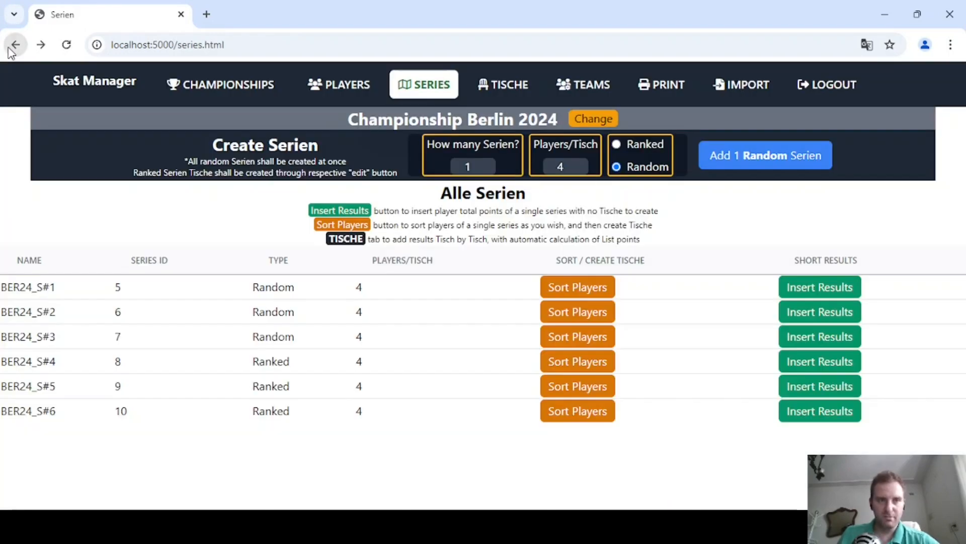
Open the player sorting for Serie BER24_S#4 and shuffle its player order several times.
click(560, 368)
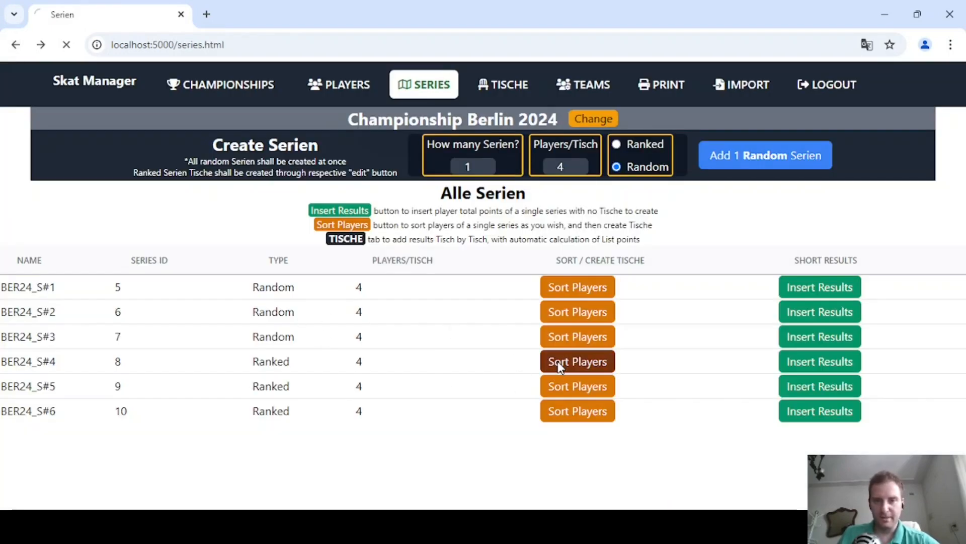
scroll(497, 327, down, 3)
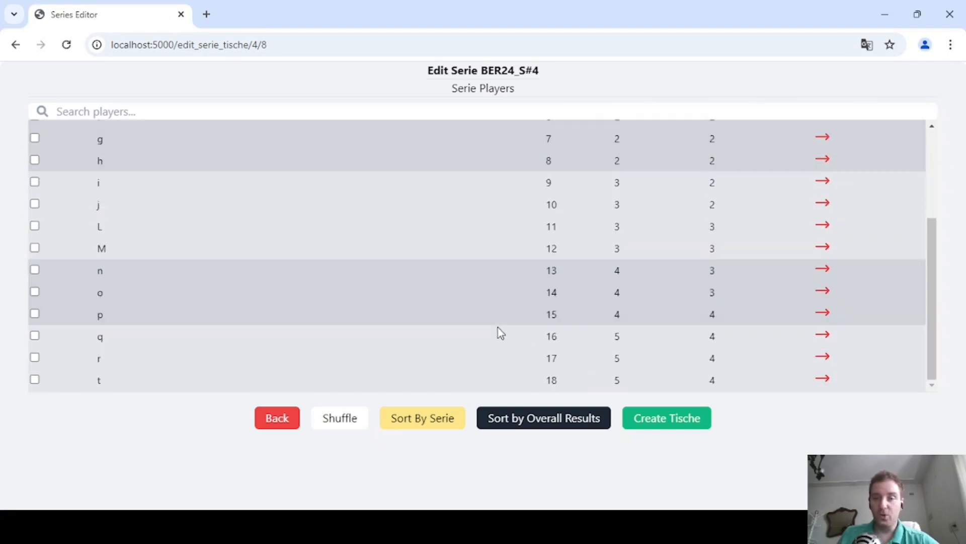
scroll(497, 327, up, 3)
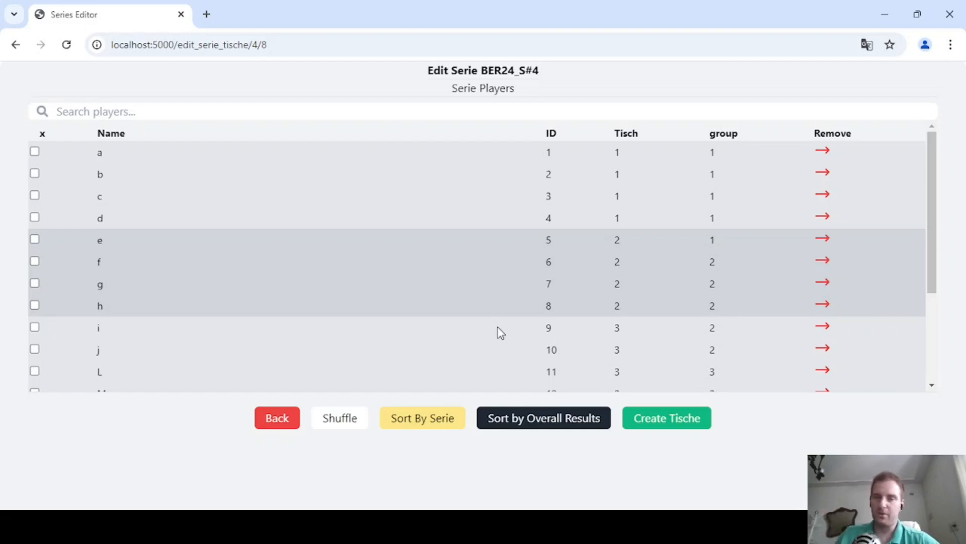
click(347, 427)
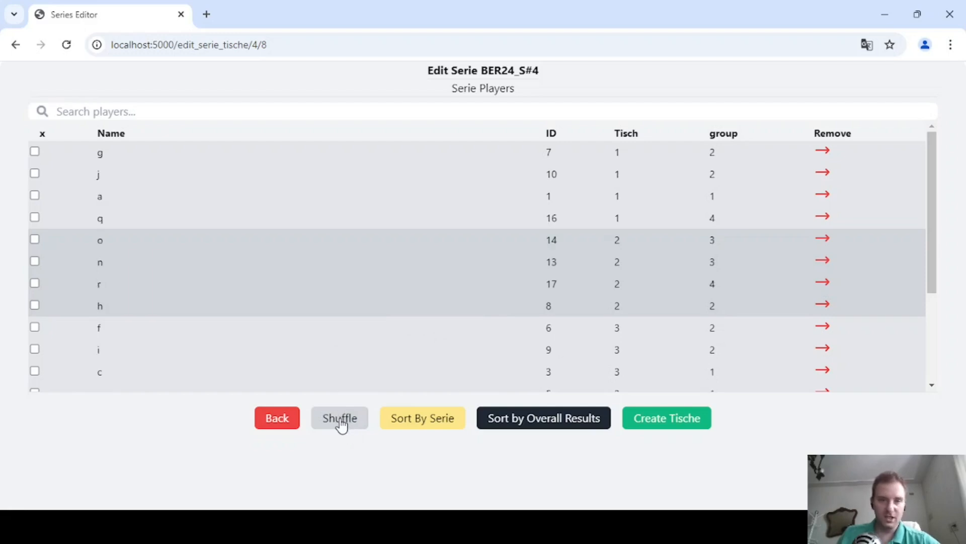
click(342, 425)
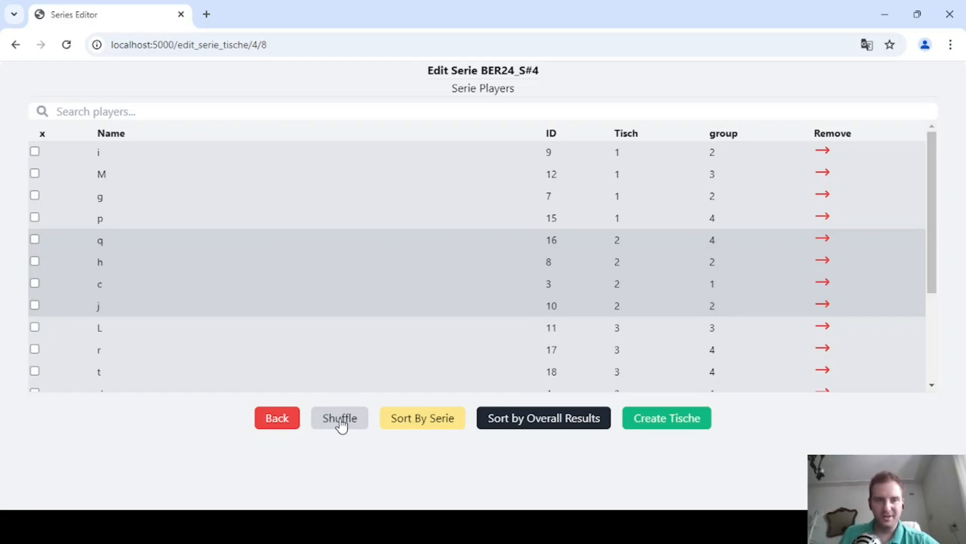
click(340, 419)
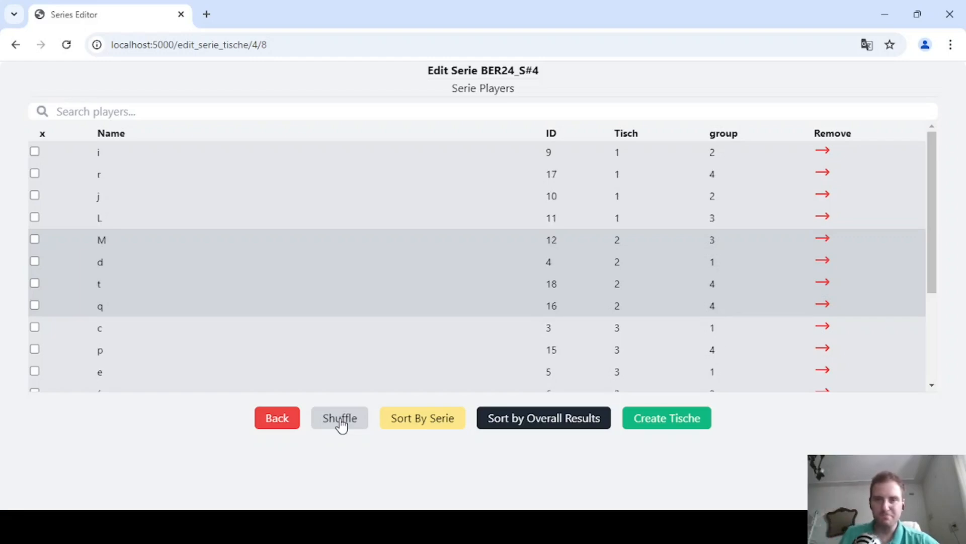
click(340, 419)
click(340, 419)
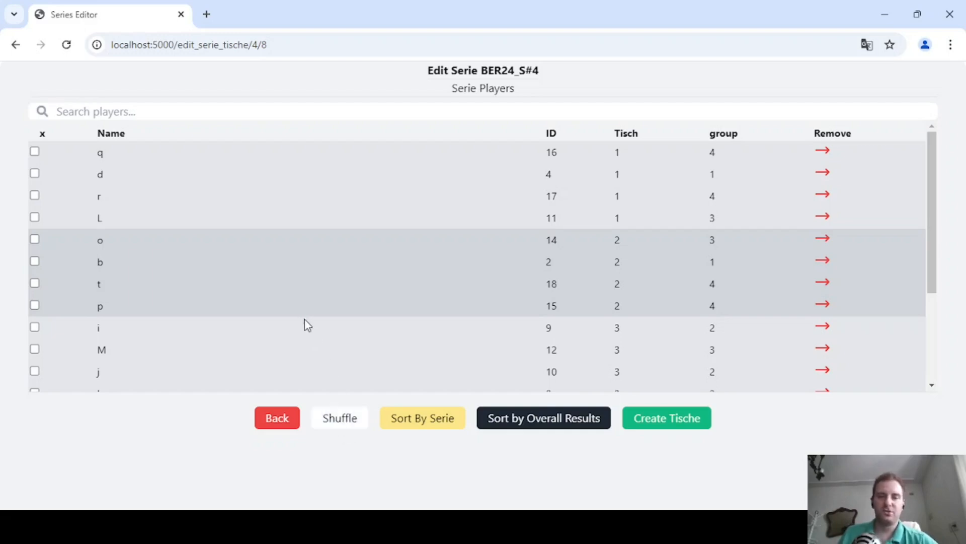
View the sort-by-Serie prompt without submitting it, and check the points saved for Serie BER24_S#1 from the series list.
click(426, 429)
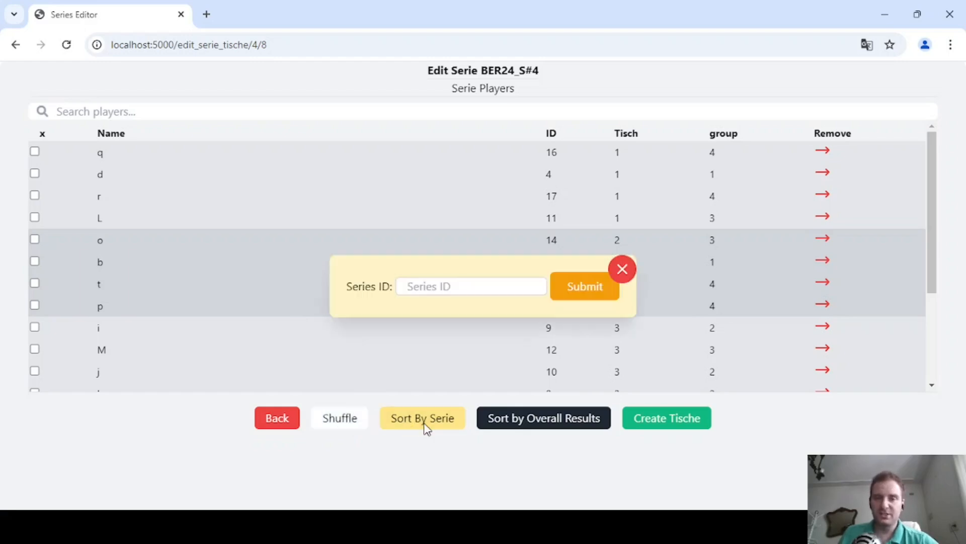
click(622, 268)
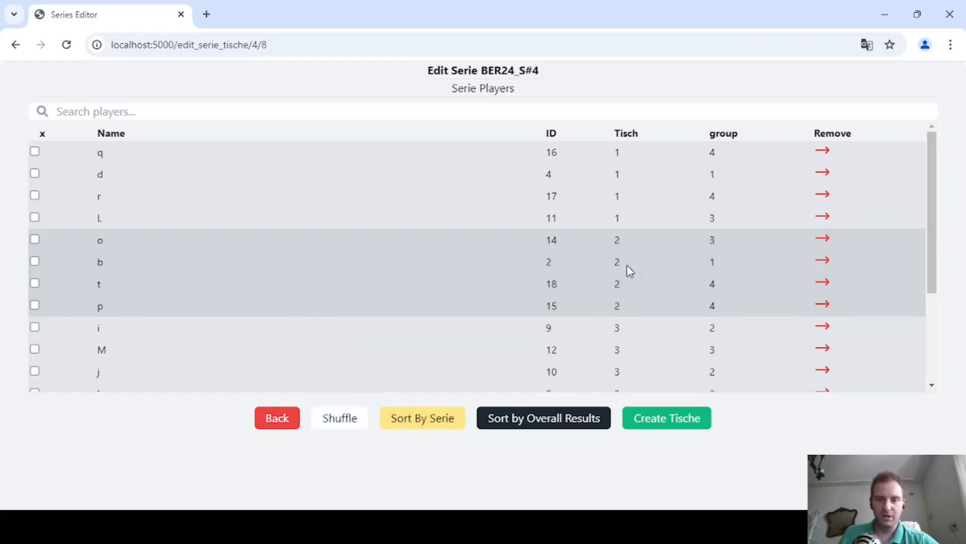
click(287, 420)
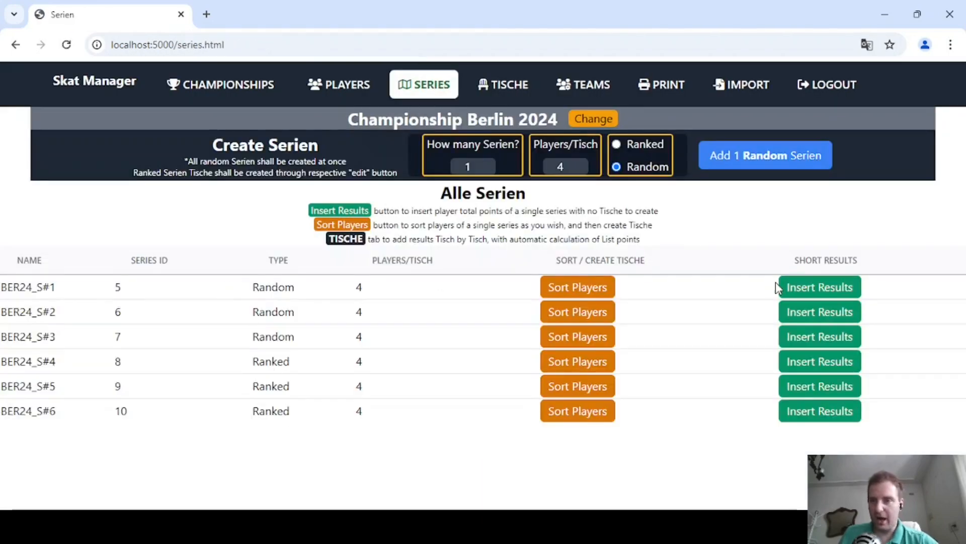
click(813, 295)
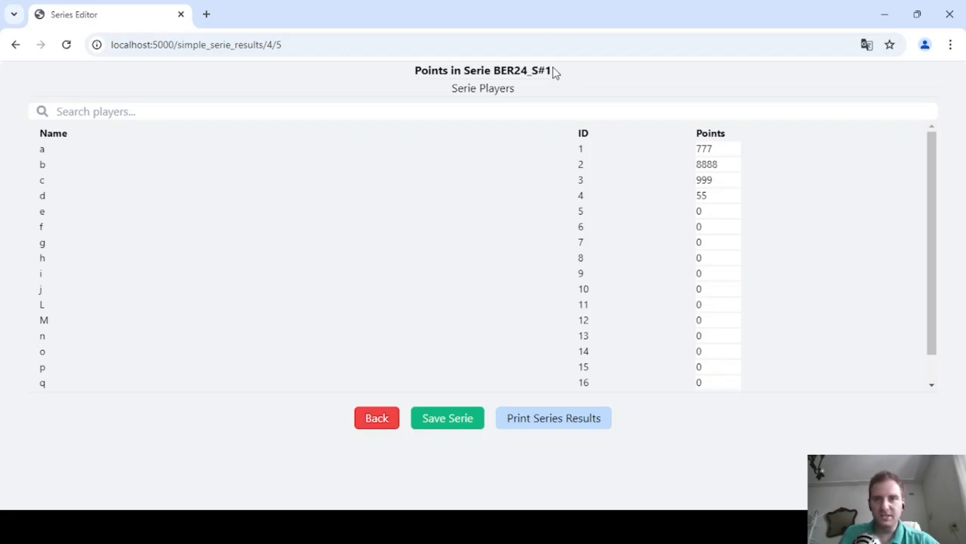
click(369, 422)
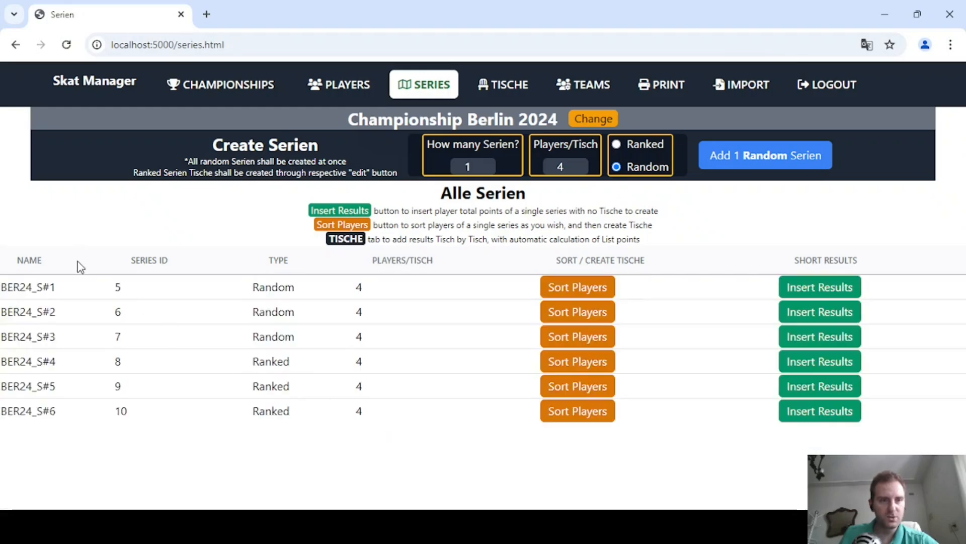
Reopen the player sorting for Serie BER24_S#4 and sort its players by the results of Series ID 5.
click(552, 367)
scroll(473, 337, down, 3)
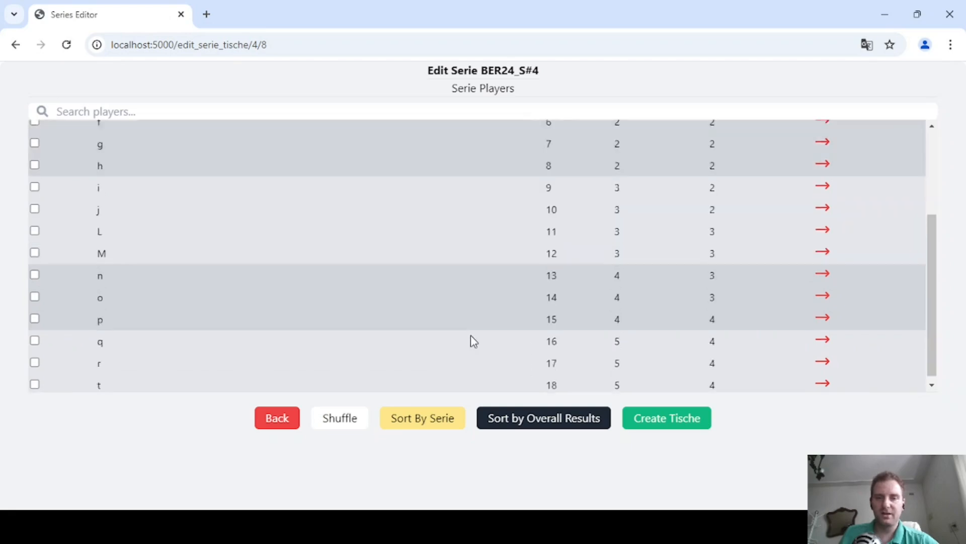
scroll(472, 337, up, 3)
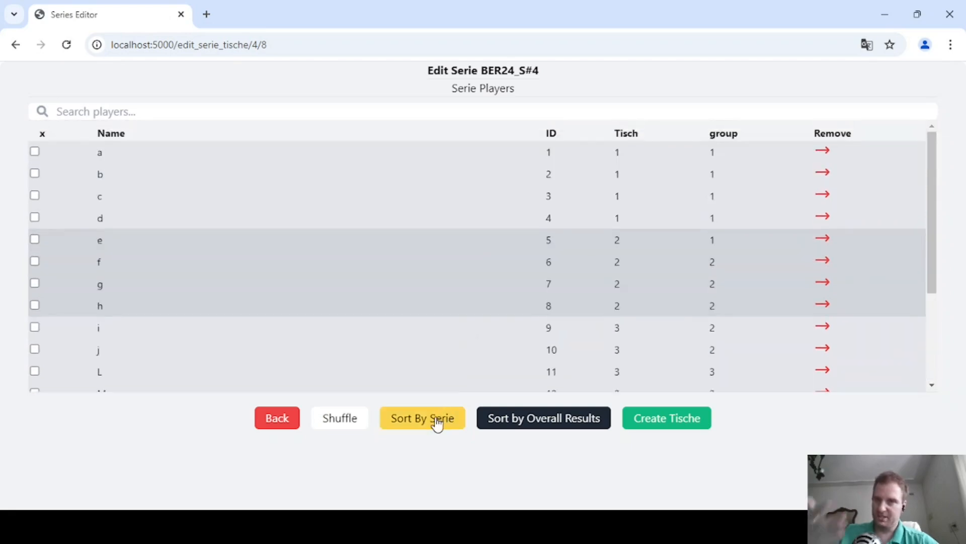
triple_click(529, 69)
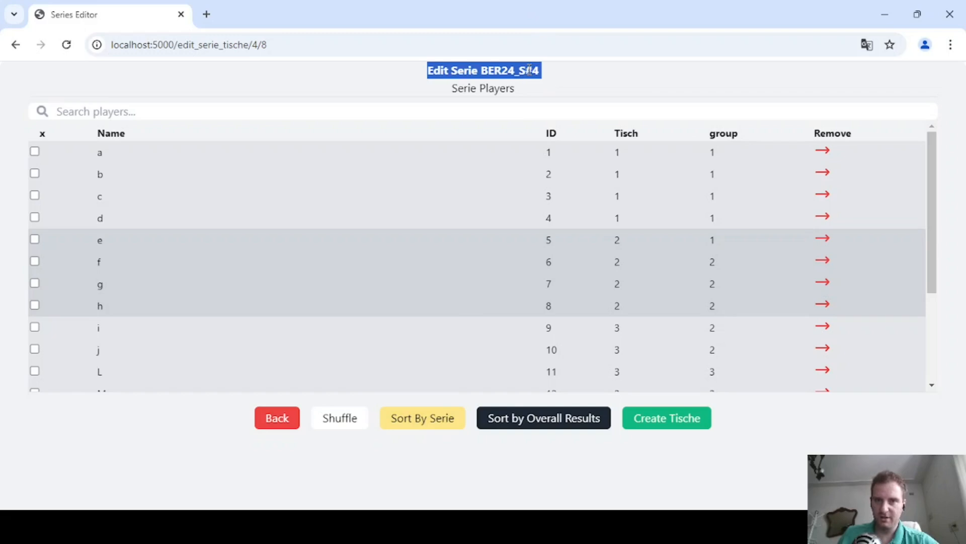
click(501, 382)
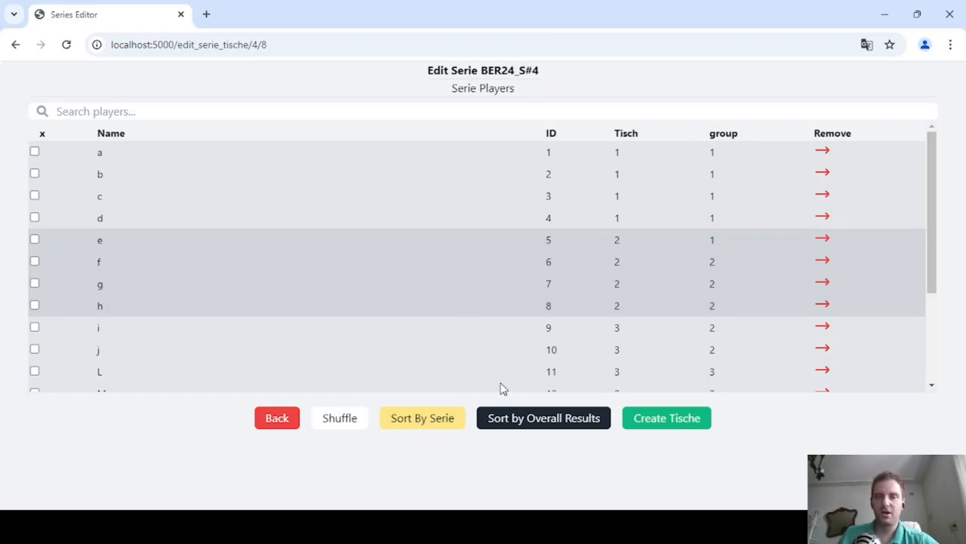
click(413, 423)
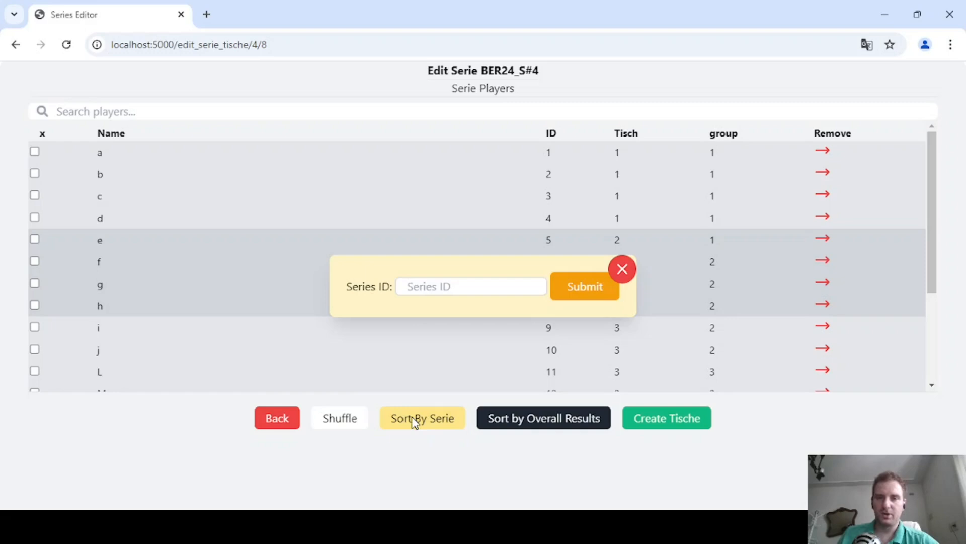
click(412, 280)
text(5)
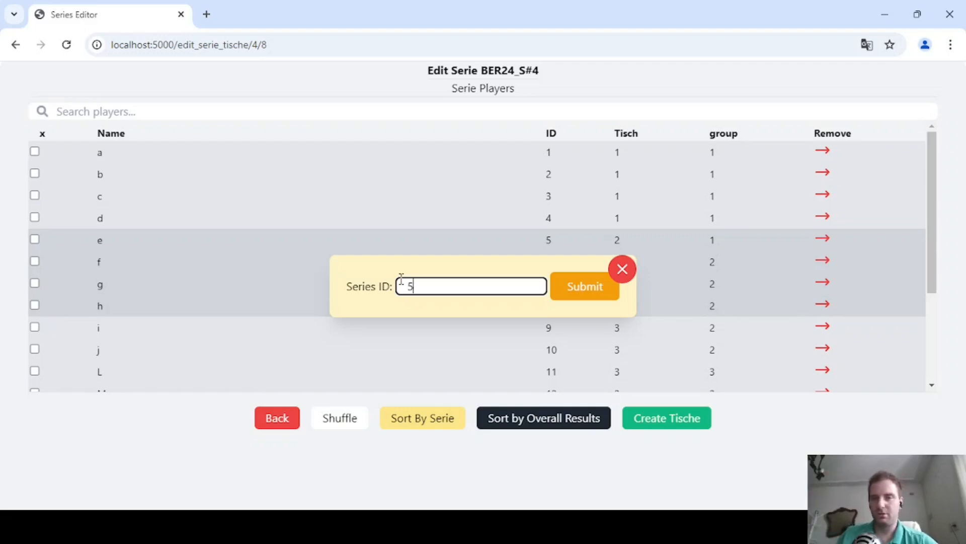
click(571, 286)
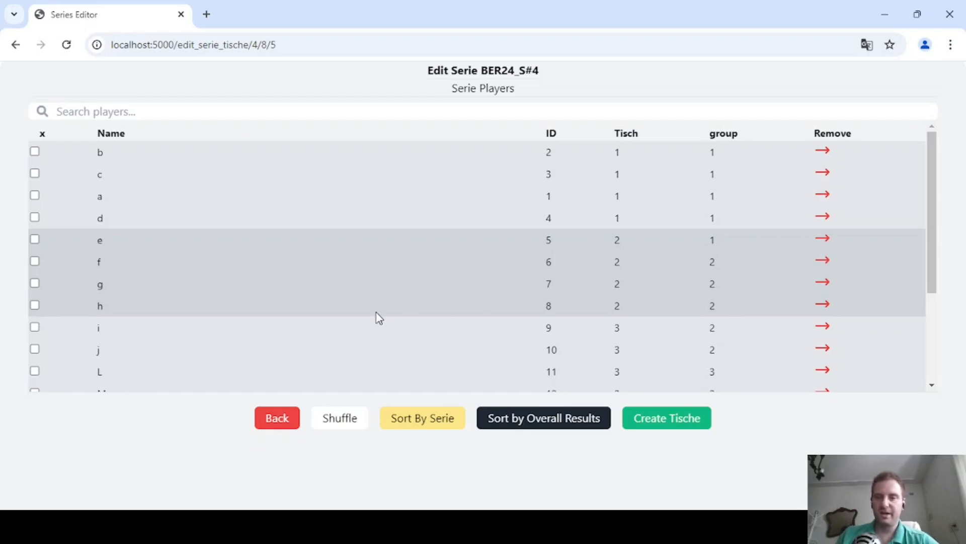
Sort the BER24_S#4 players by overall results and create the Tische for this Serie.
click(541, 418)
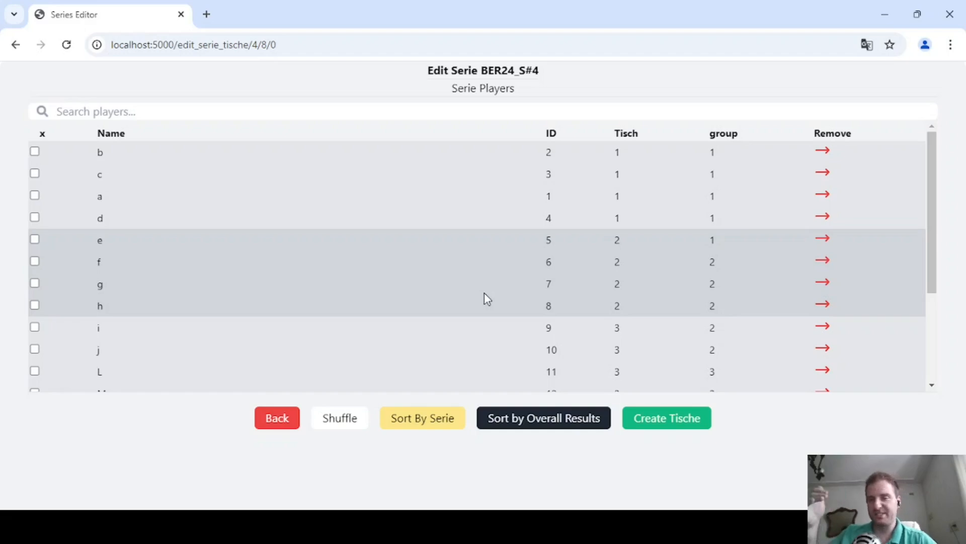
click(413, 434)
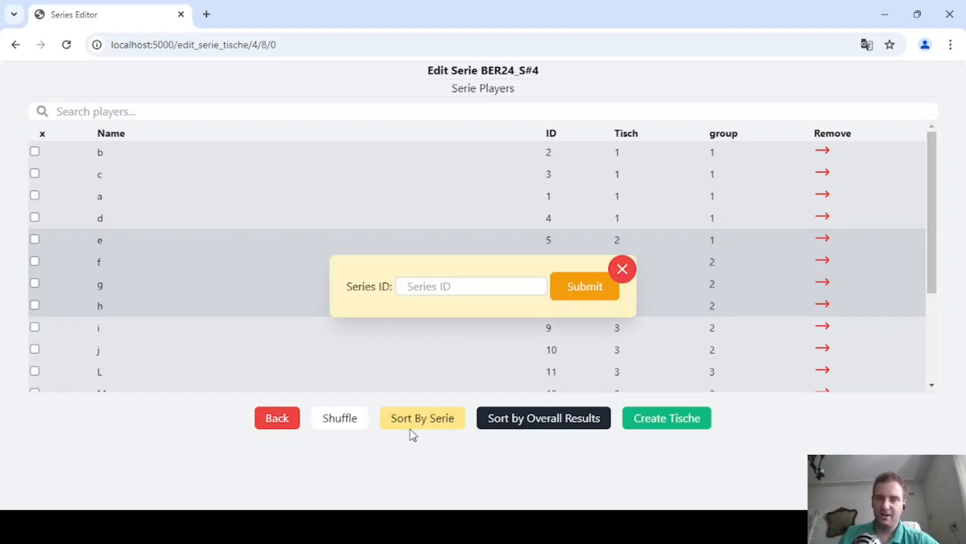
click(622, 270)
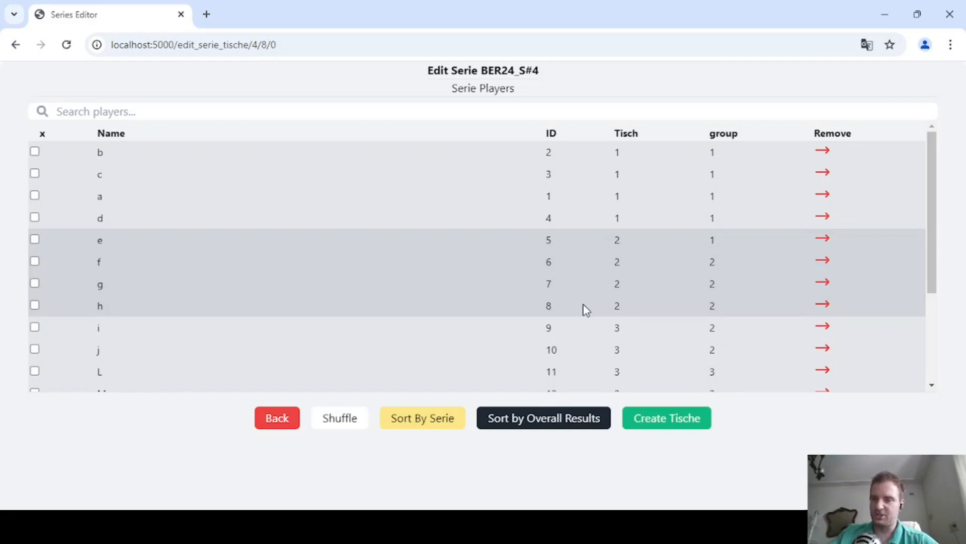
click(661, 427)
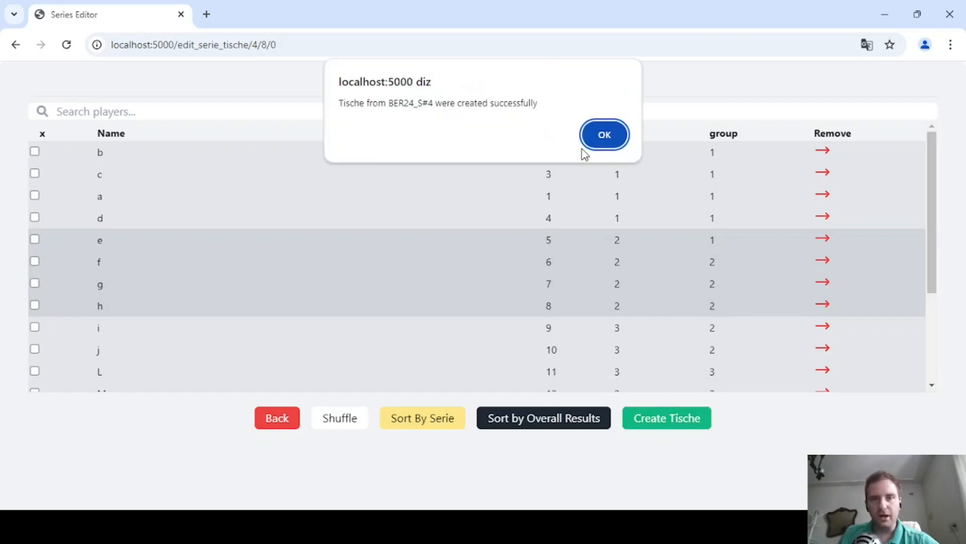
click(587, 143)
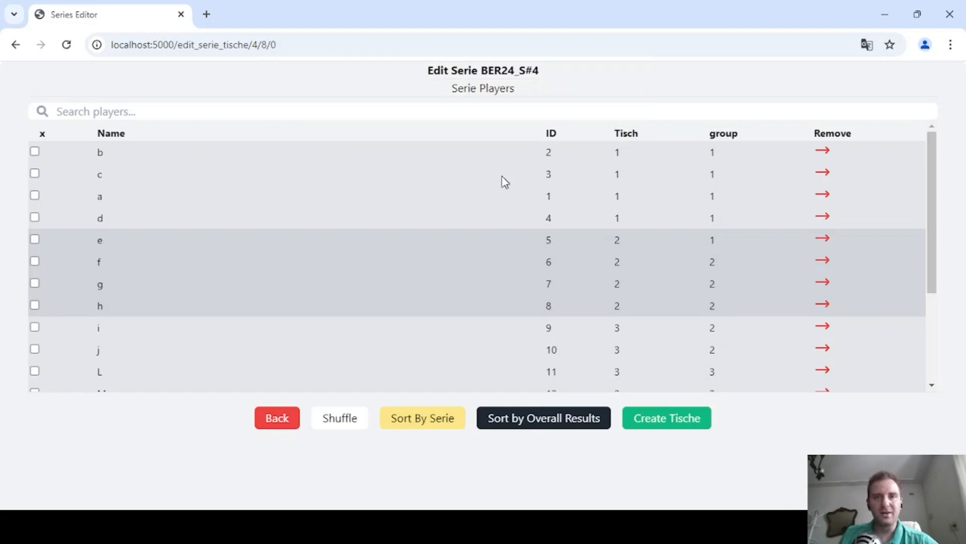